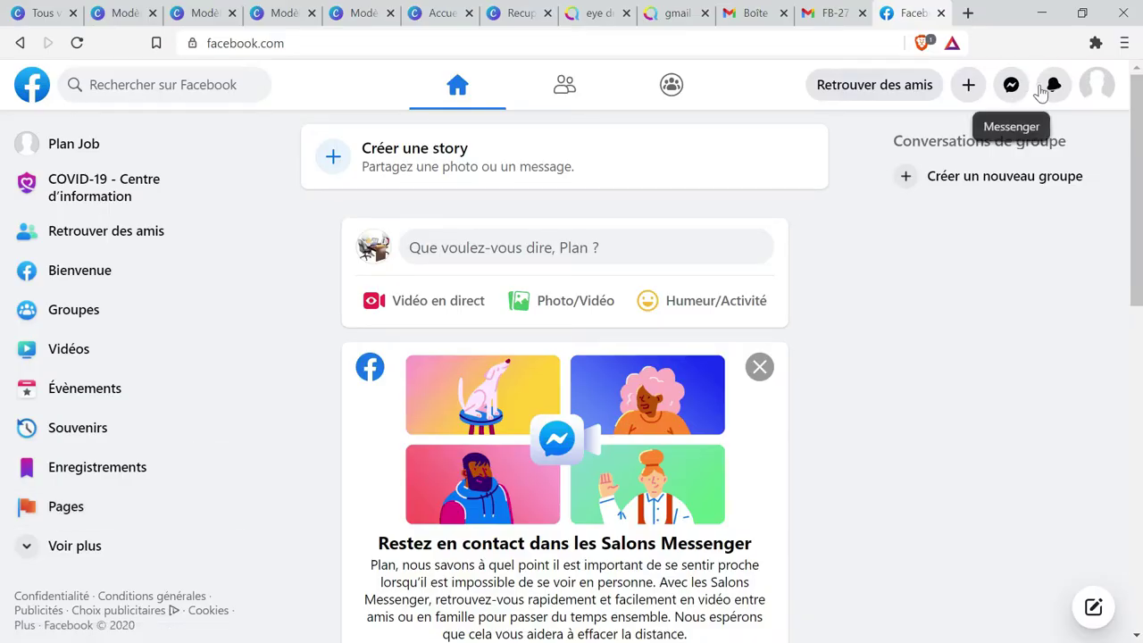
# Step: Open the Pages section and start creating a new Page
pyautogui.click(1093, 93)
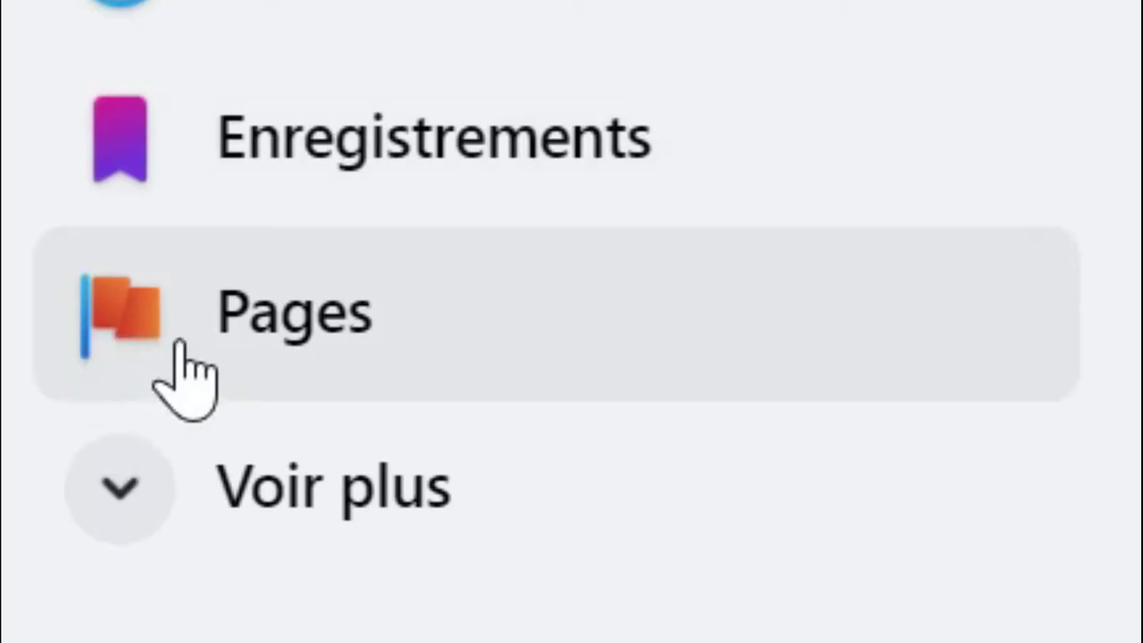
pyautogui.click(172, 299)
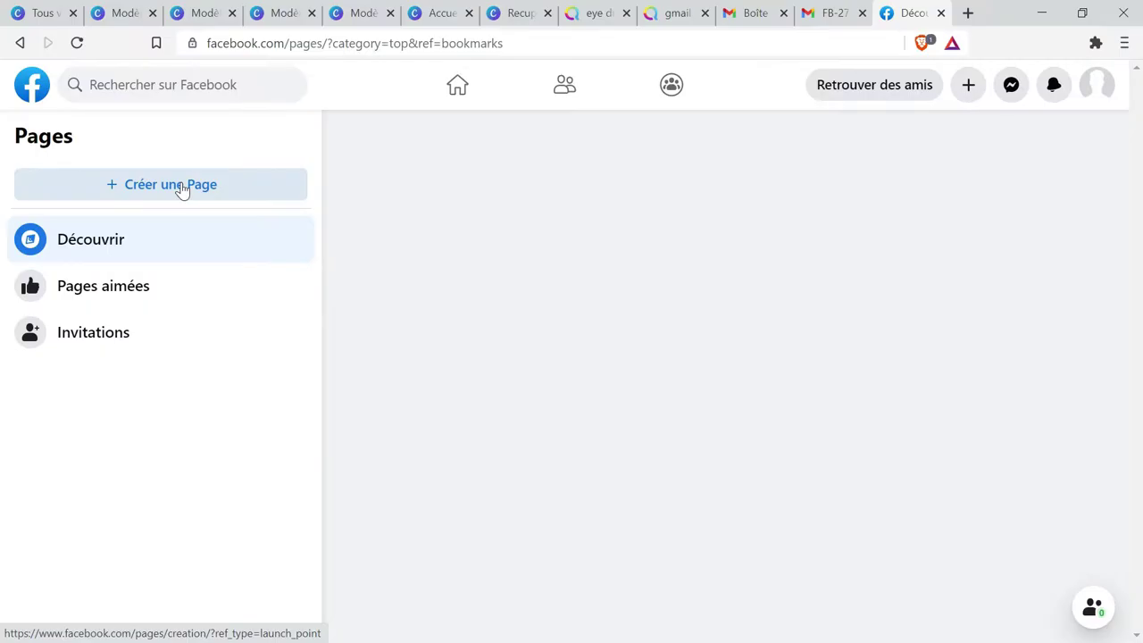
pyautogui.click(466, 278)
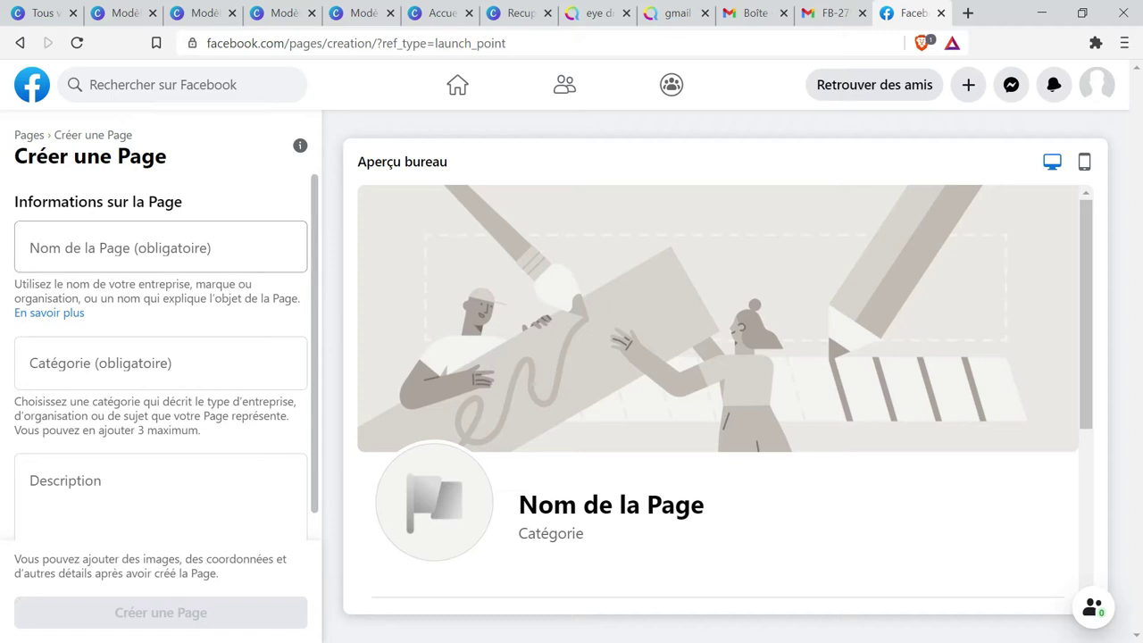
# Step: Enter Plan@Job as the name of the new Page
pyautogui.click(200, 250)
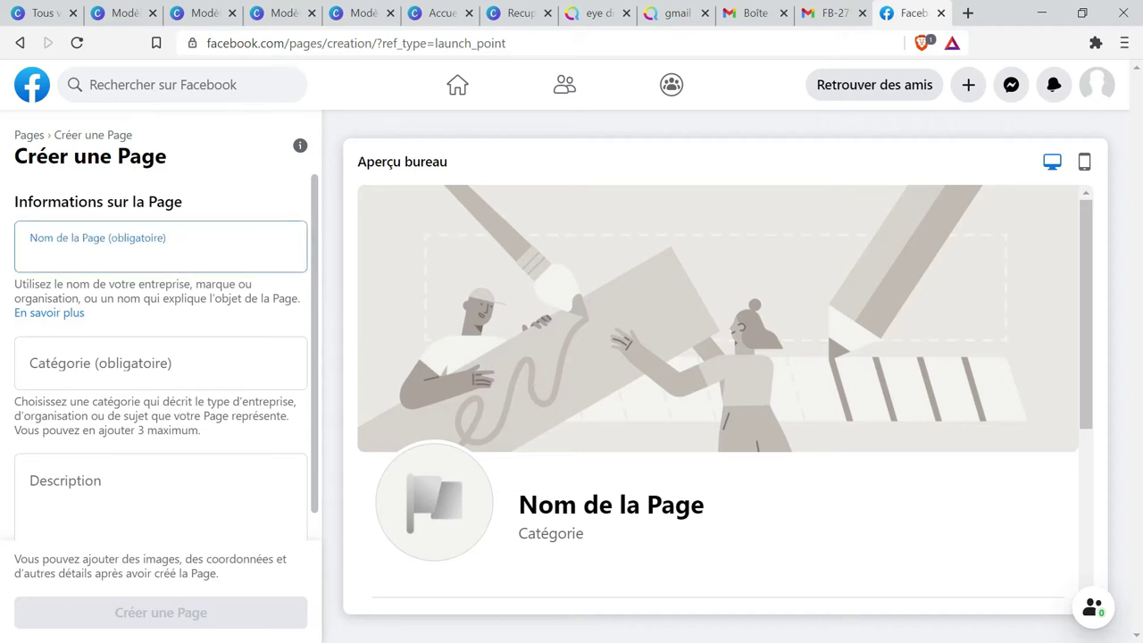
pyautogui.write('Plan')
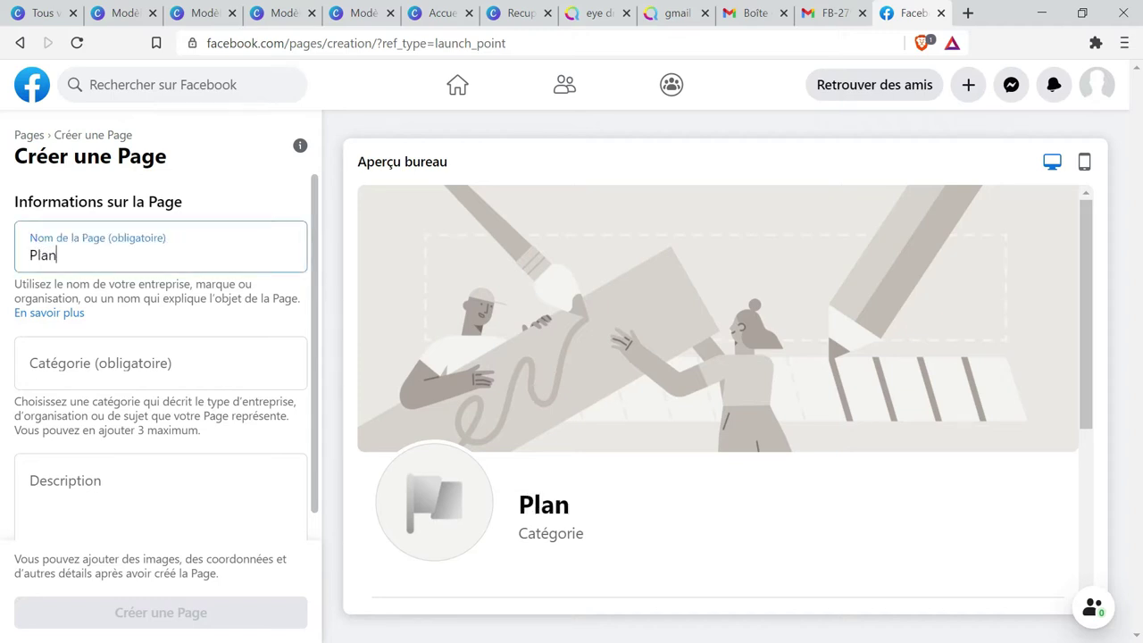
pyautogui.write(' j')
pyautogui.press('BackSpace')
pyautogui.write('Job')
pyautogui.click(61, 257)
pyautogui.press('BackSpace')
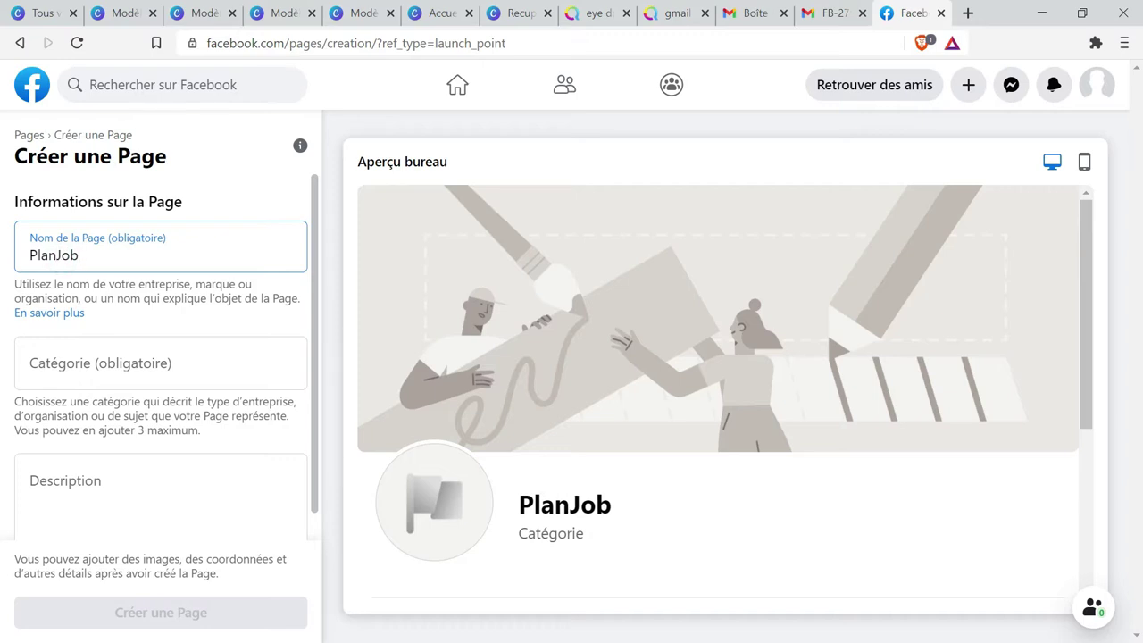
pyautogui.write('@')
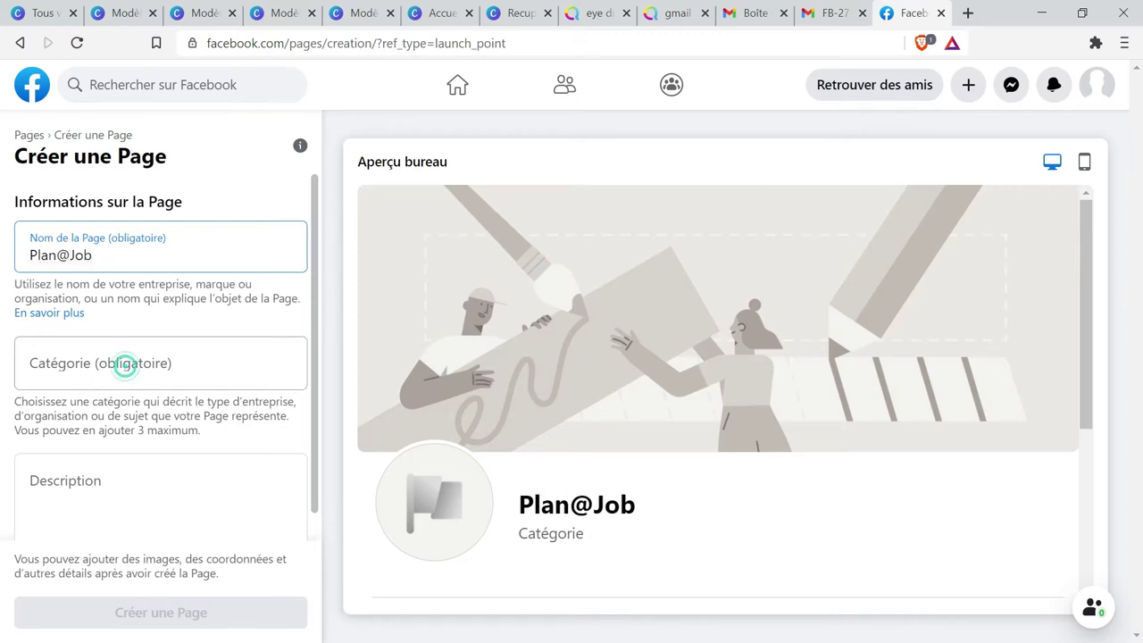
# Step: Choose "Site web de commerce électronique" as the Page's category
pyautogui.click(123, 365)
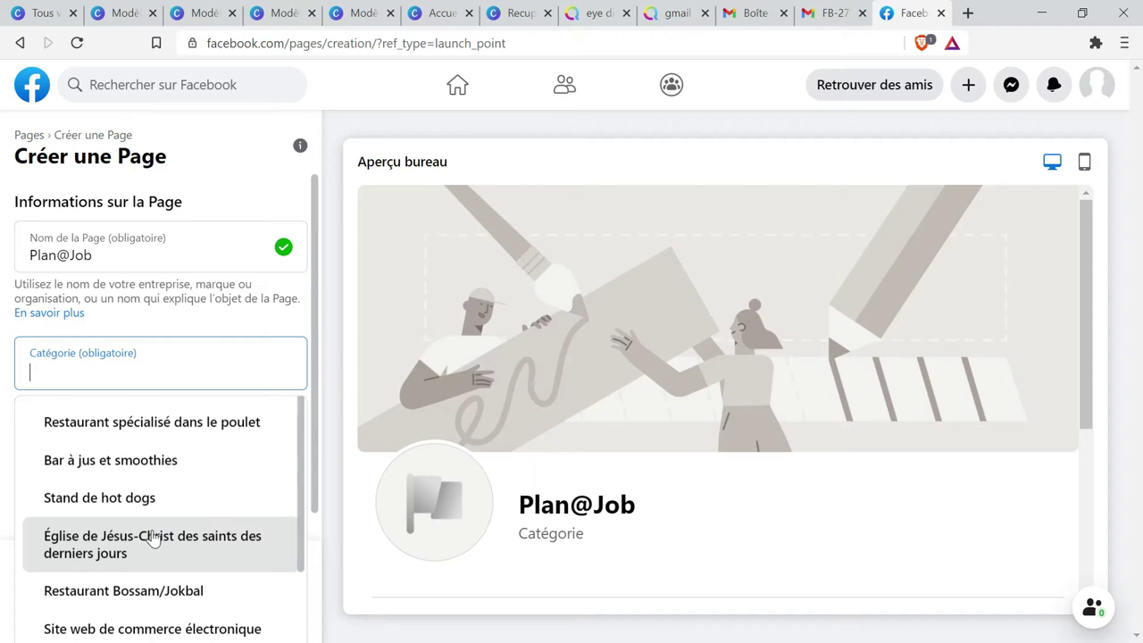
pyautogui.scroll(-3, 153, 536)
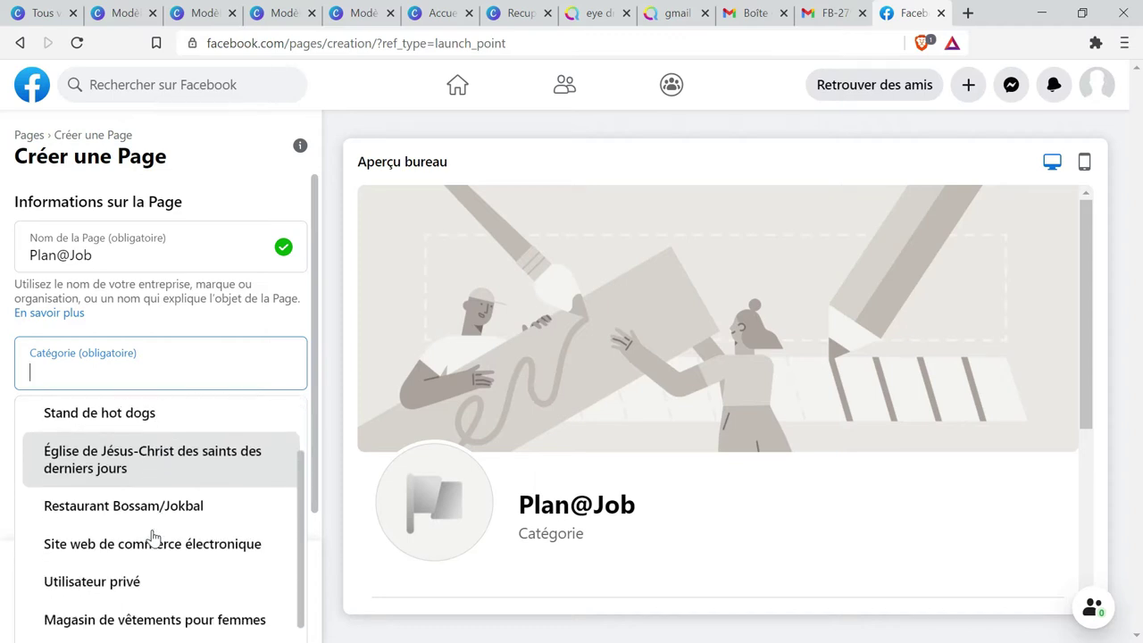
pyautogui.scroll(-1, 153, 536)
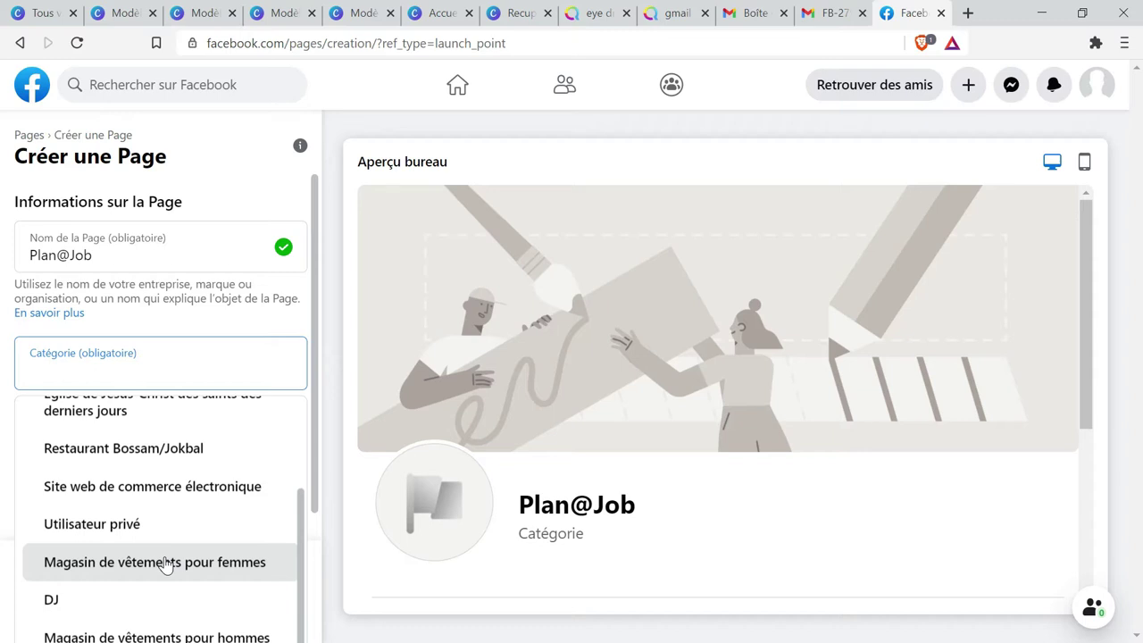
pyautogui.scroll(1, 152, 545)
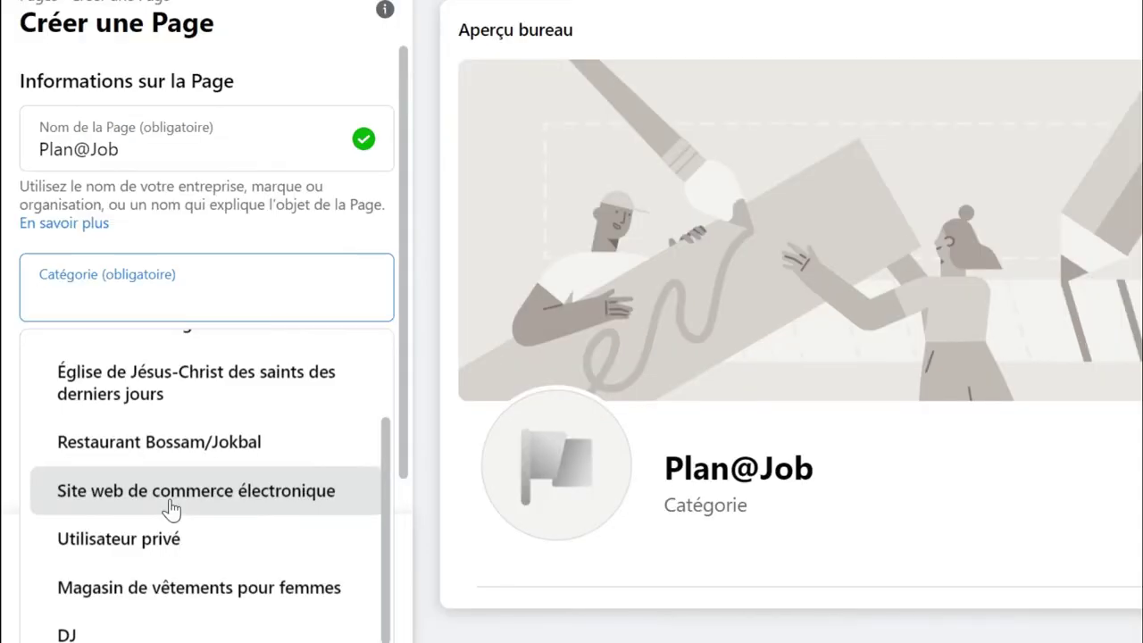
pyautogui.click(172, 507)
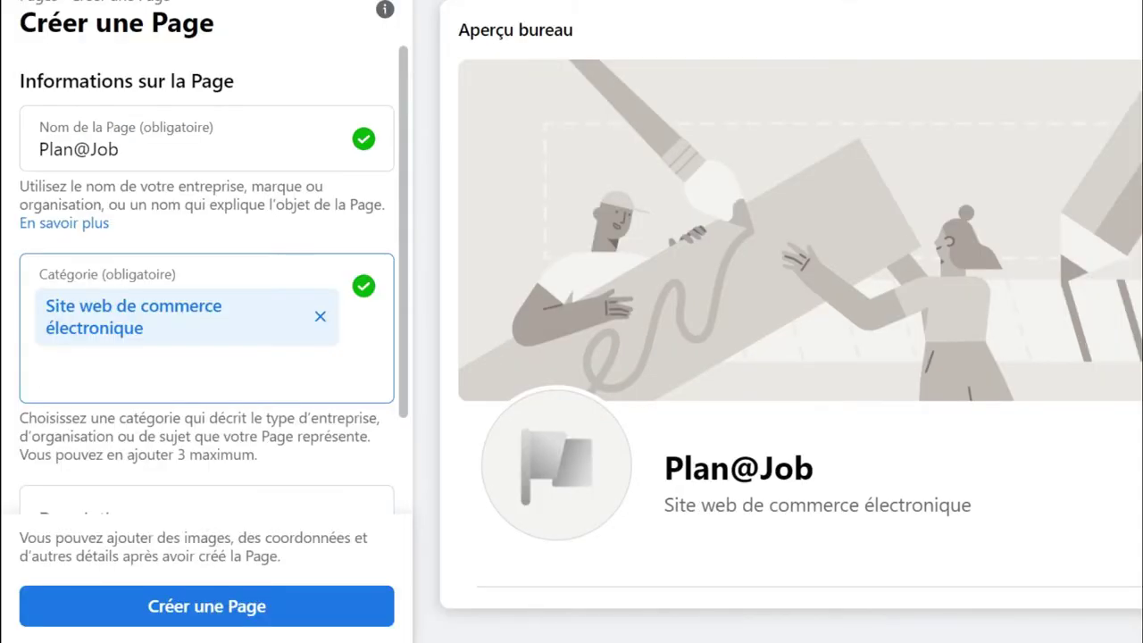
# Step: Add "Stand de hot dogs" as a second category for the Page
pyautogui.scroll(-1, 214, 275)
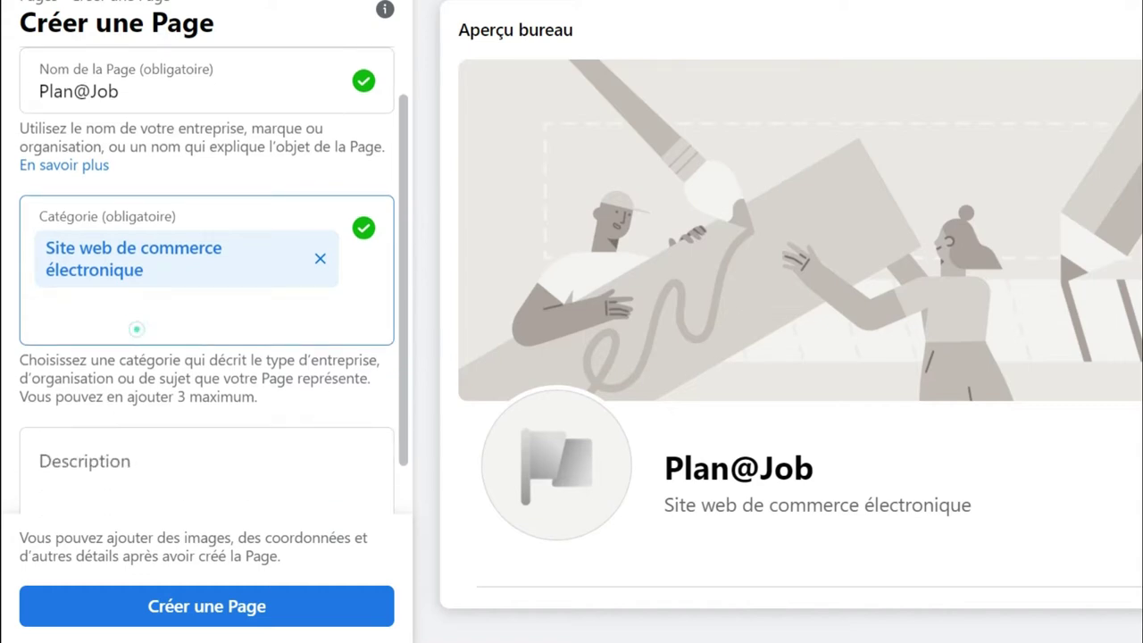
pyautogui.click(136, 329)
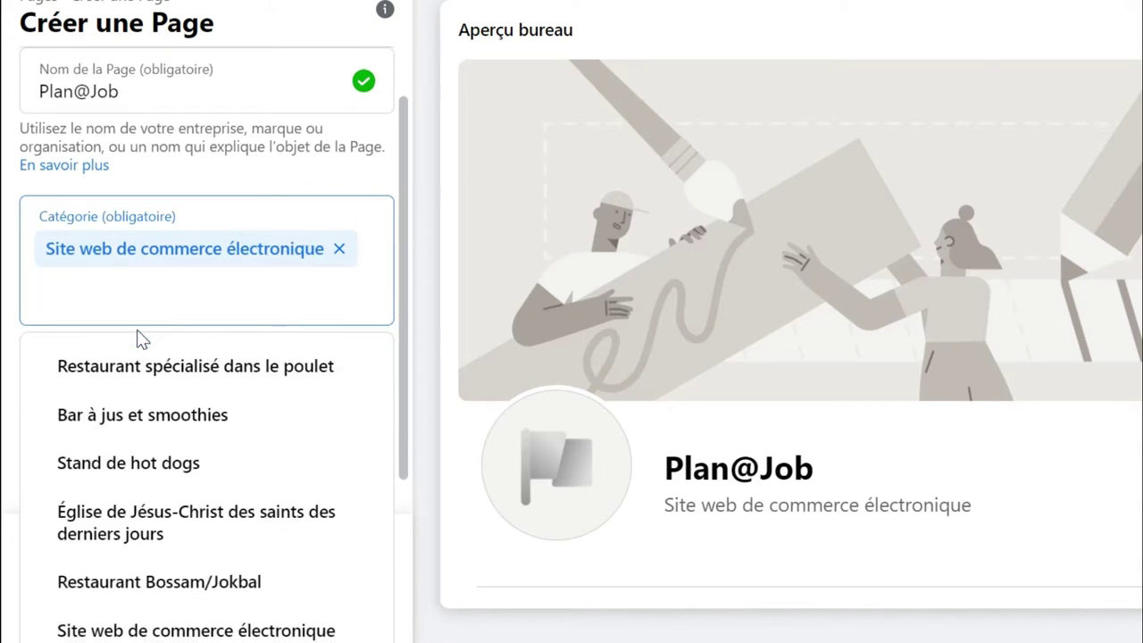
pyautogui.click(155, 462)
pyautogui.scroll(-1, 214, 262)
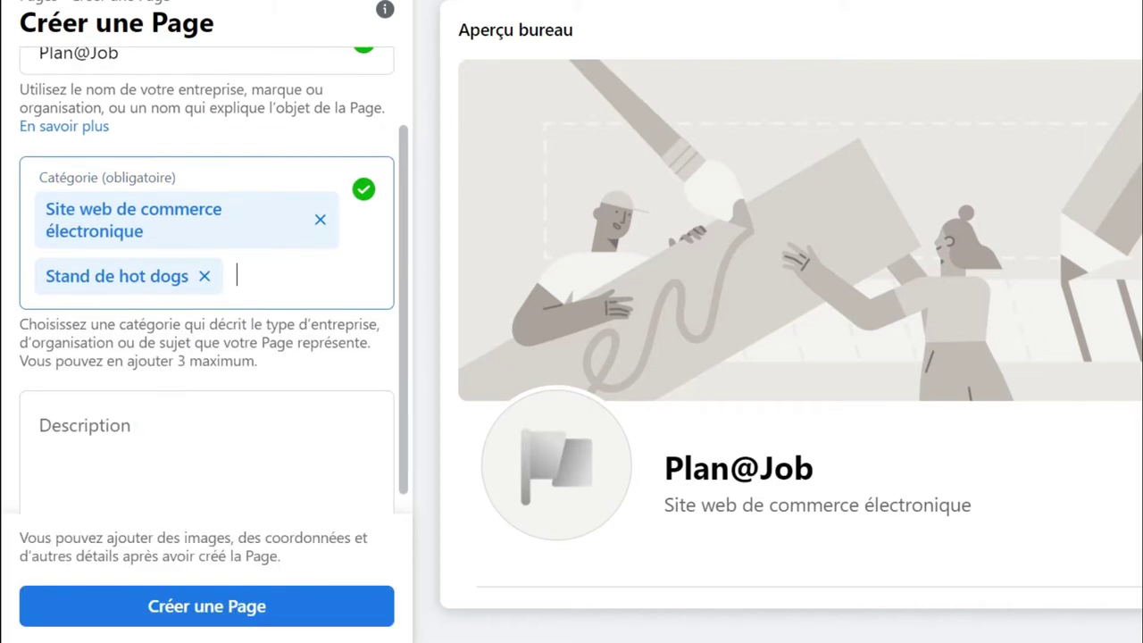
# Step: Enter the Page description "Page pour la publication des emploi pour une carrière dans le secteur humanitaire."
pyautogui.click(130, 399)
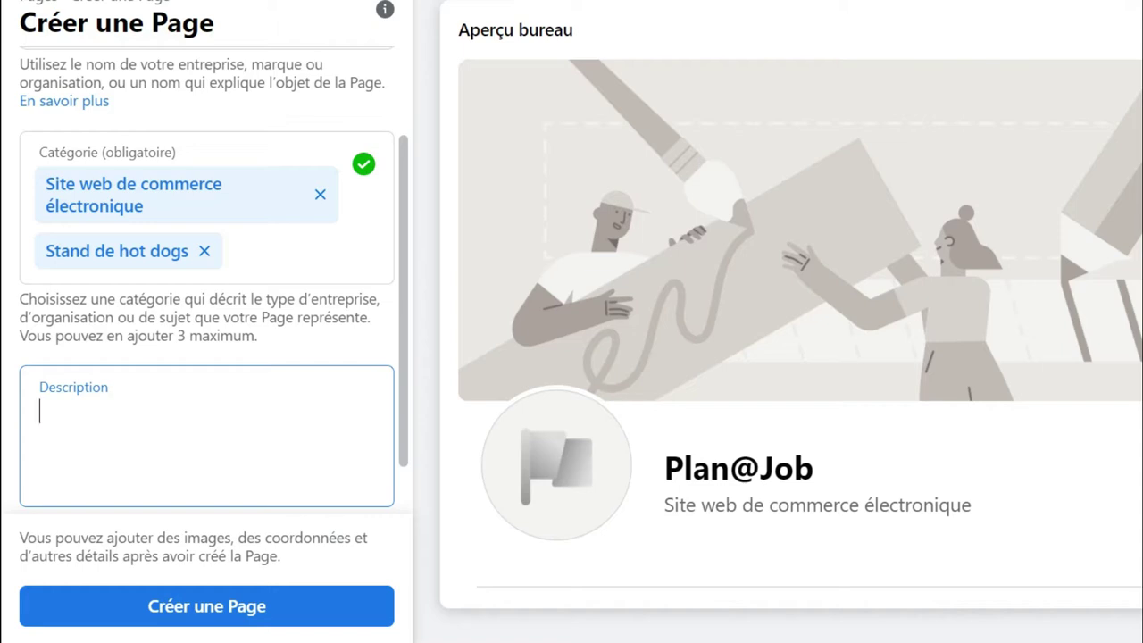
pyautogui.write('Page pour')
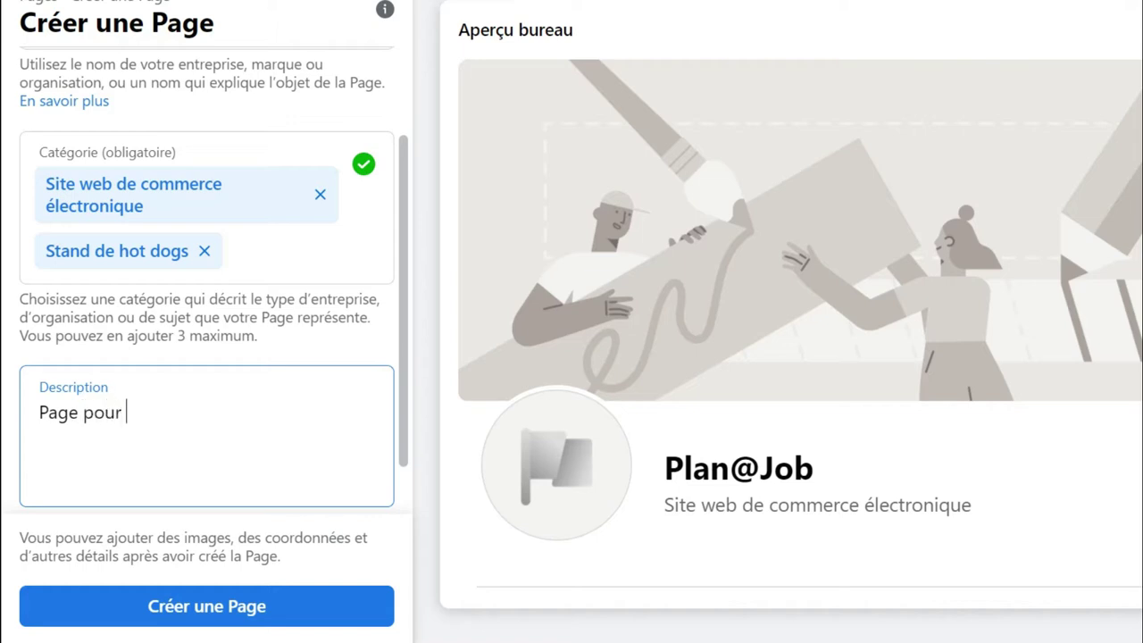
pyautogui.write(' la publicati')
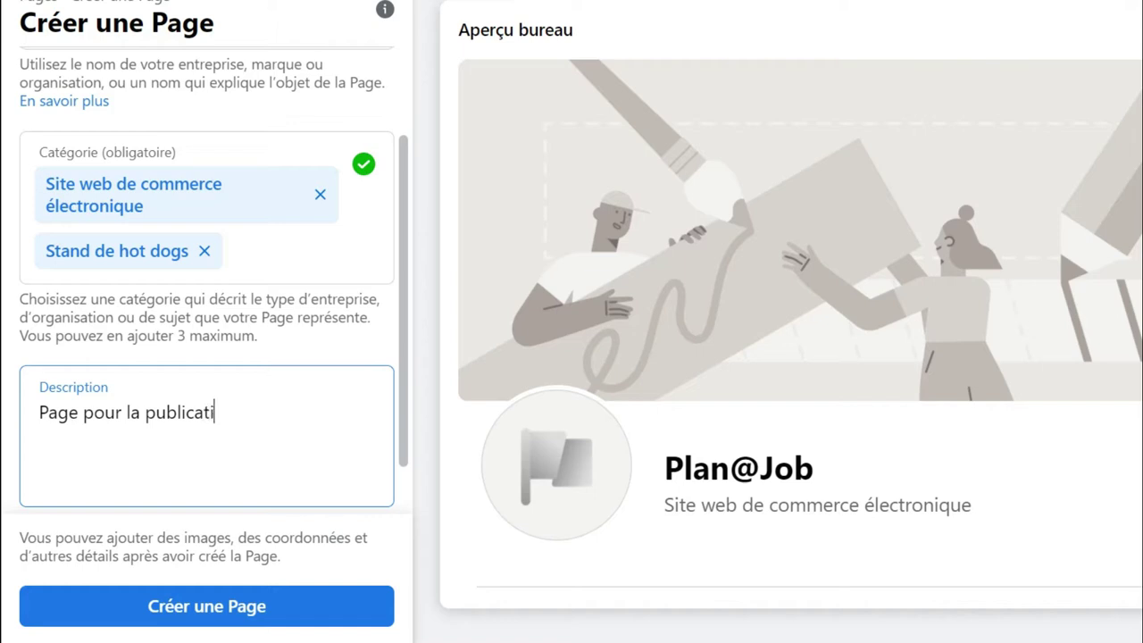
pyautogui.write('on des emploi')
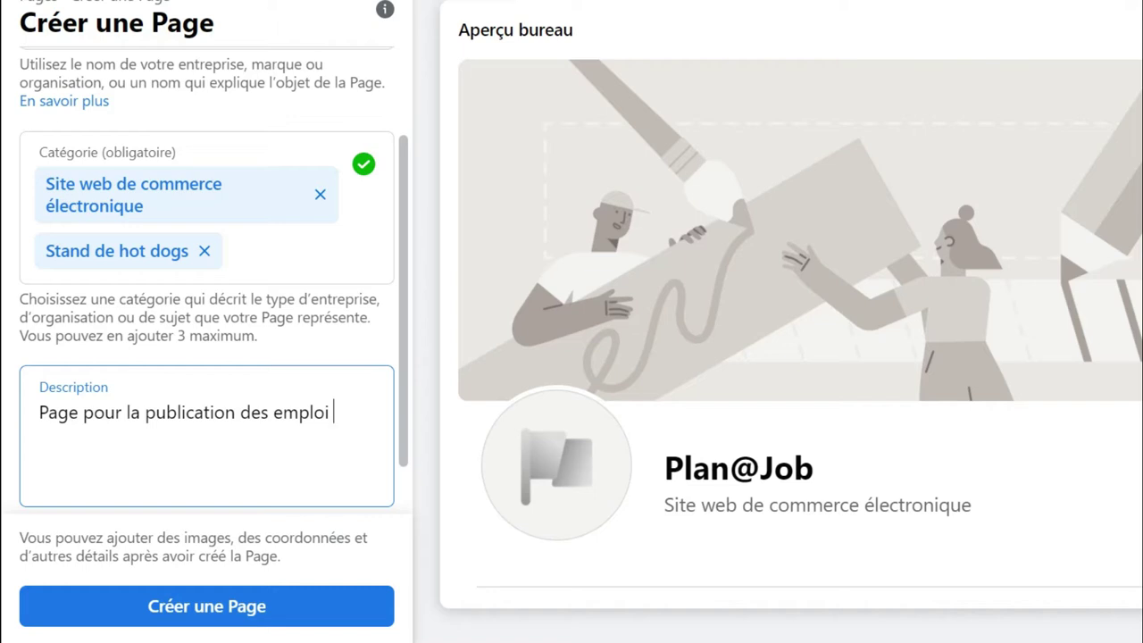
pyautogui.write(' pour une car')
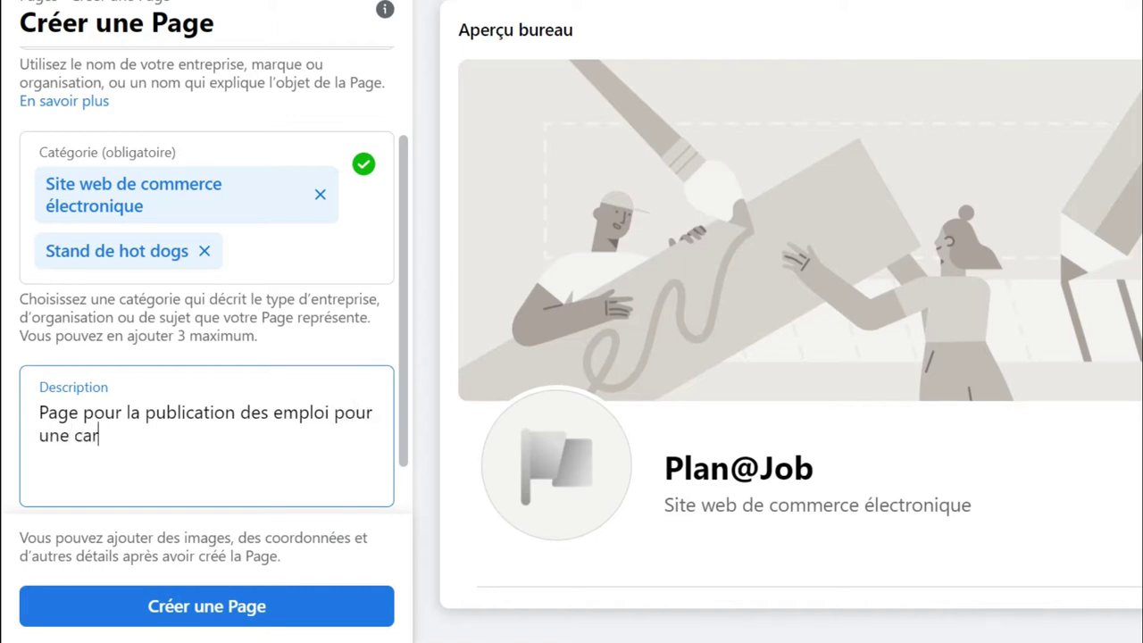
pyautogui.write('rière dans le s')
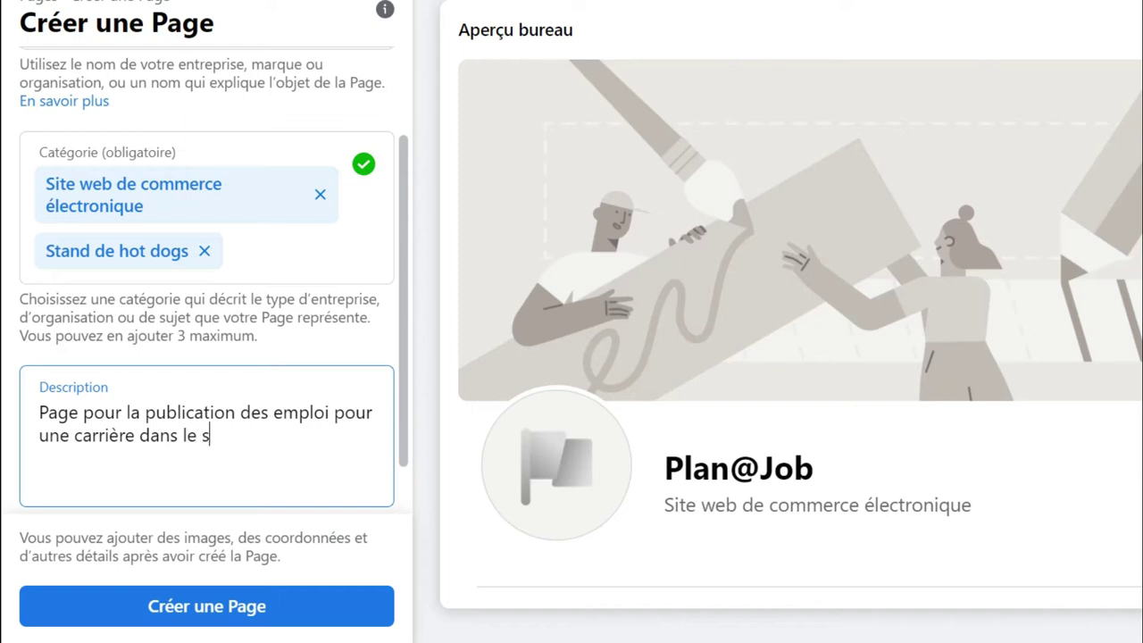
pyautogui.write('ecteur humanita')
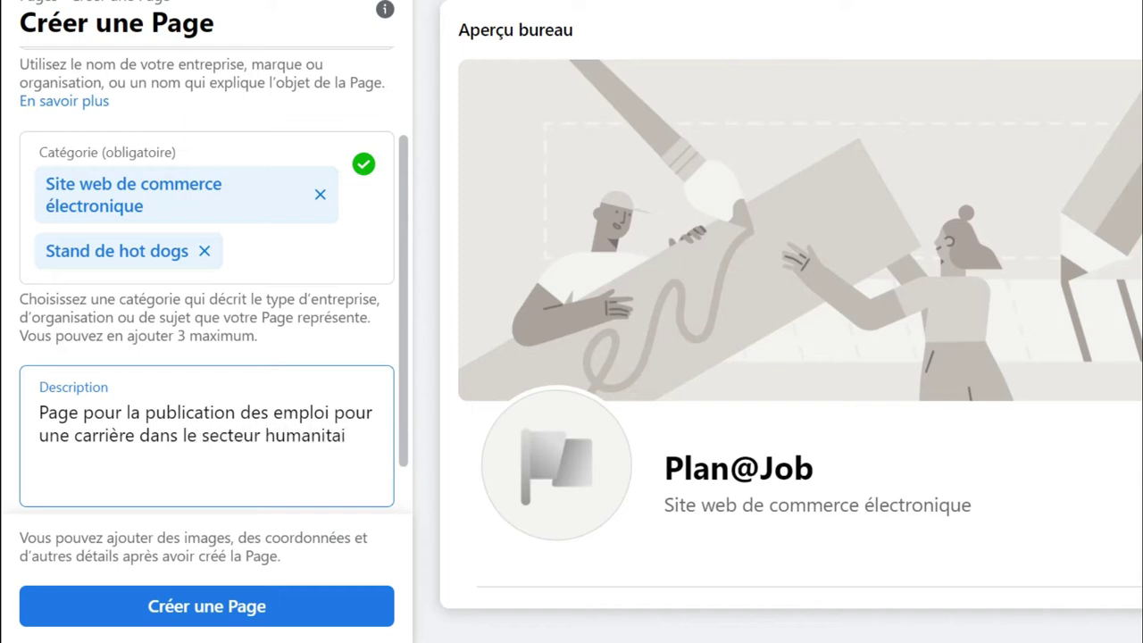
pyautogui.write('ire.')
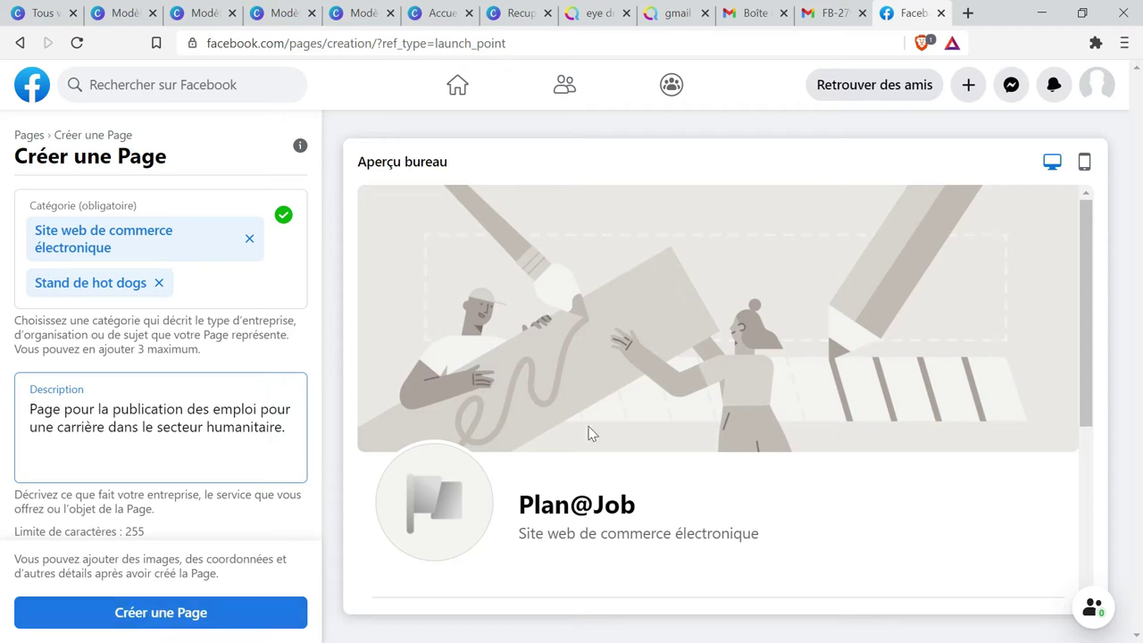
# Step: Check the mobile preview, return to the desktop preview and create the Page
pyautogui.click(1084, 163)
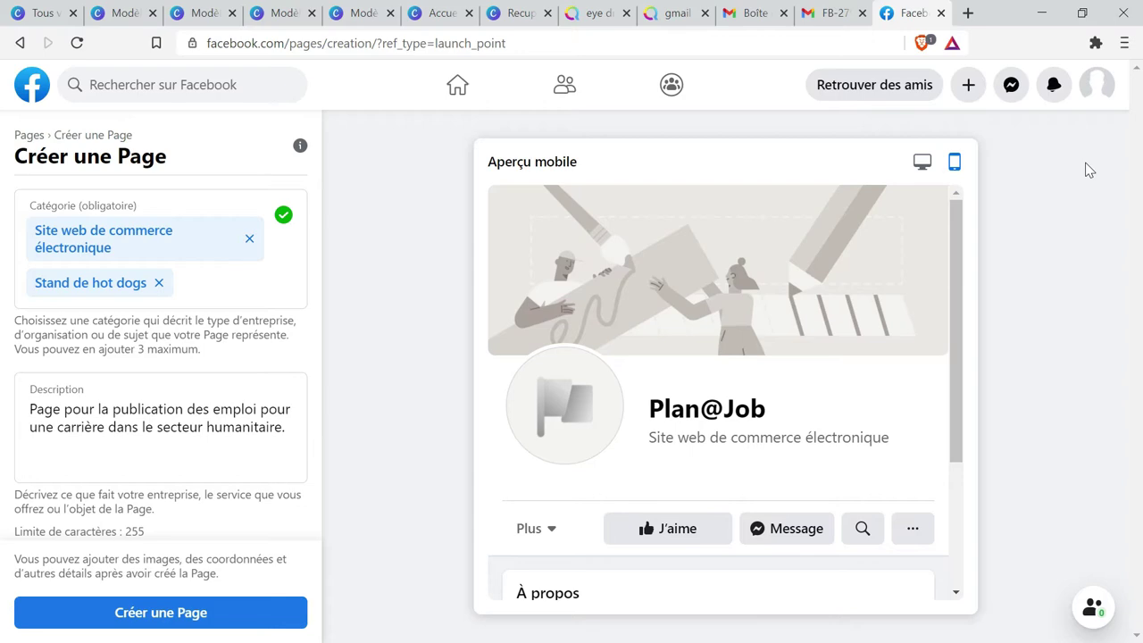
pyautogui.click(921, 163)
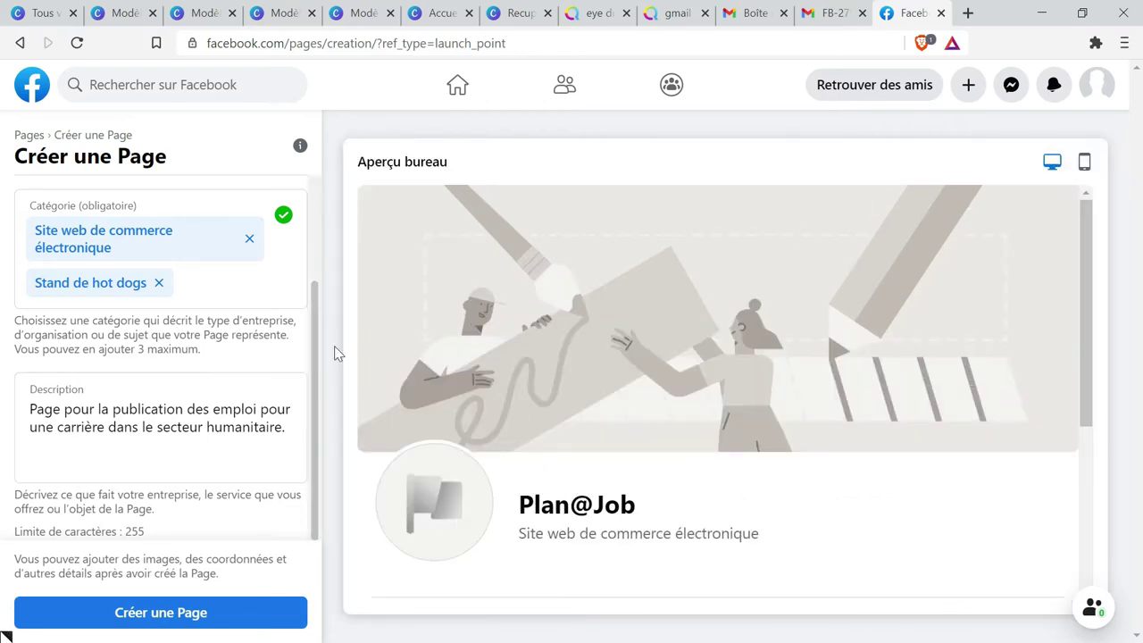
pyautogui.click(134, 612)
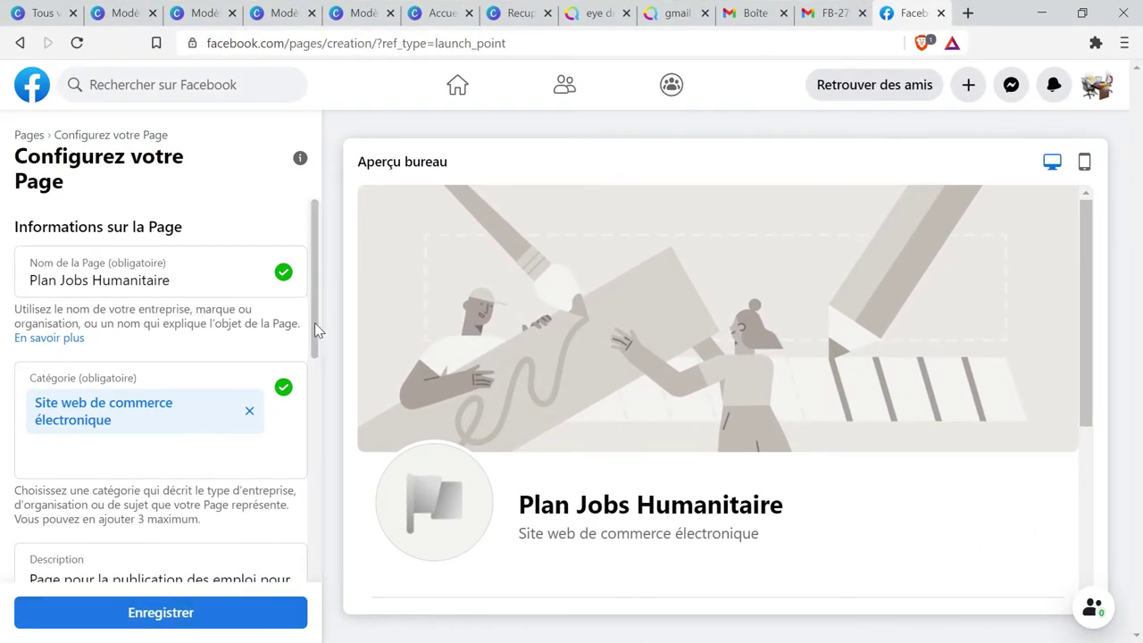
pyautogui.scroll(-5, 324, 375)
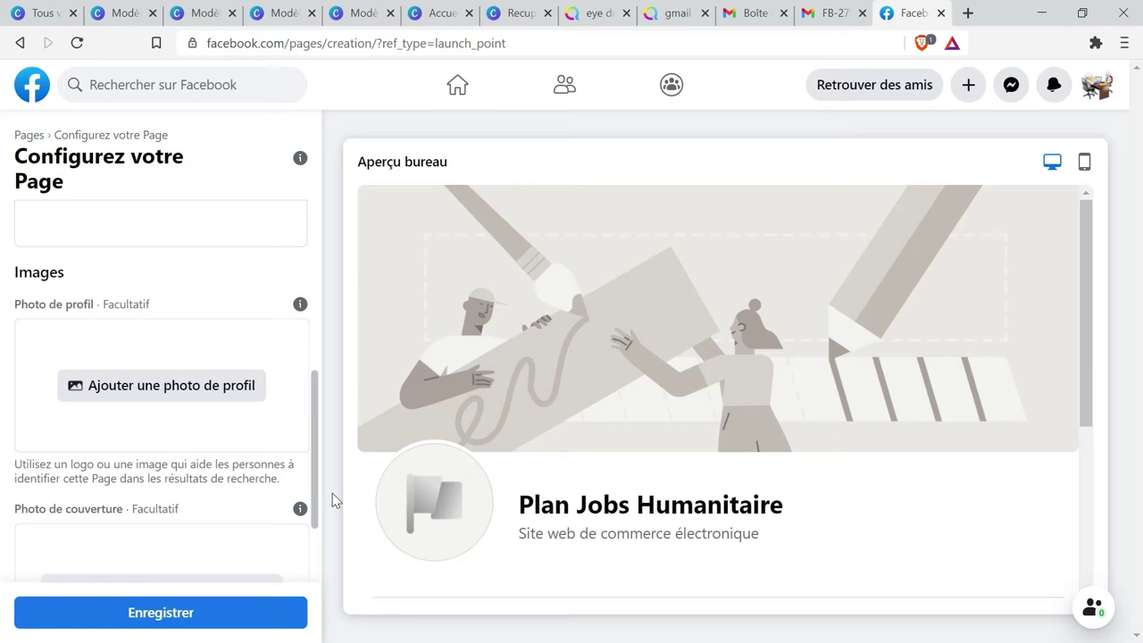
pyautogui.scroll(3, 332, 491)
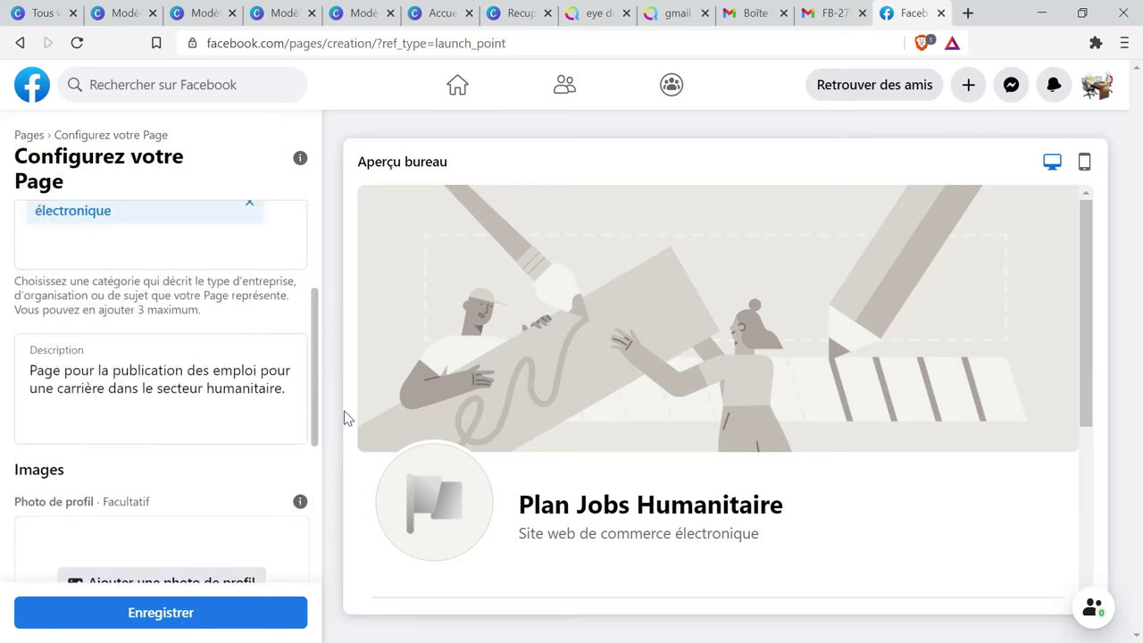
pyautogui.scroll(-1, 344, 429)
pyautogui.scroll(-1, 342, 459)
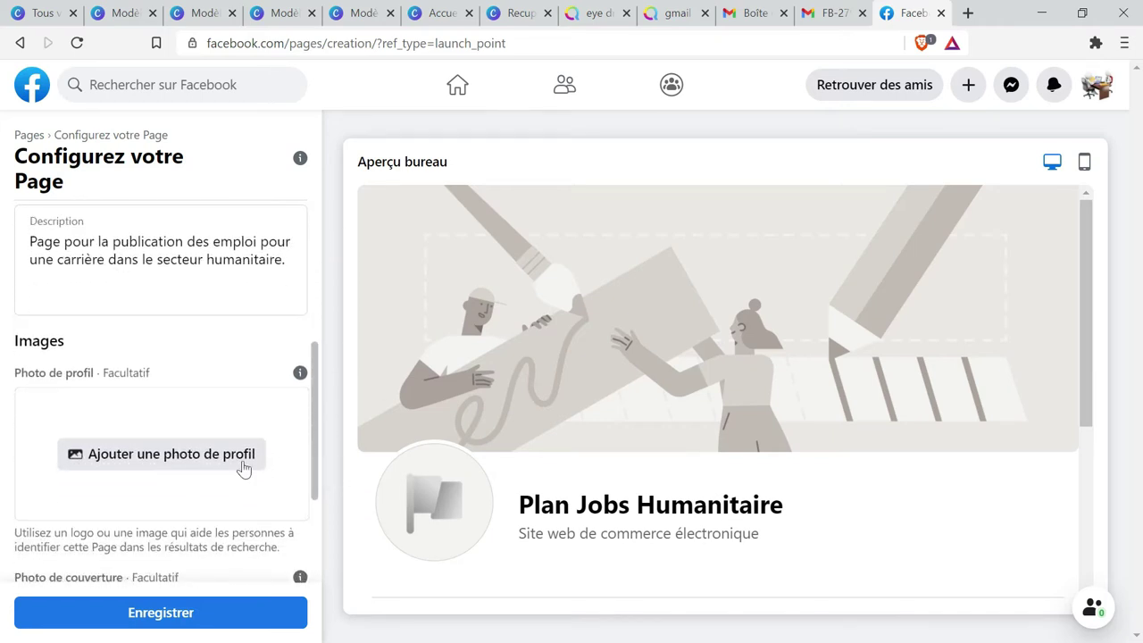
pyautogui.click(170, 459)
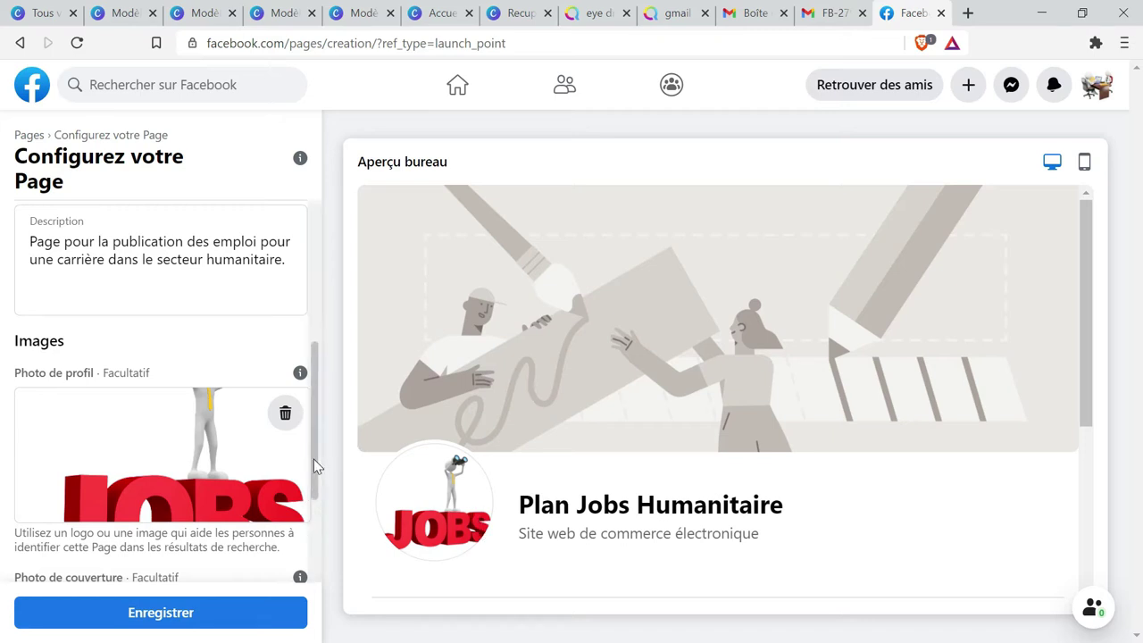
# Step: Add the picture of two white figures at an office desk as the Page's cover photo
pyautogui.scroll(-2, 313, 459)
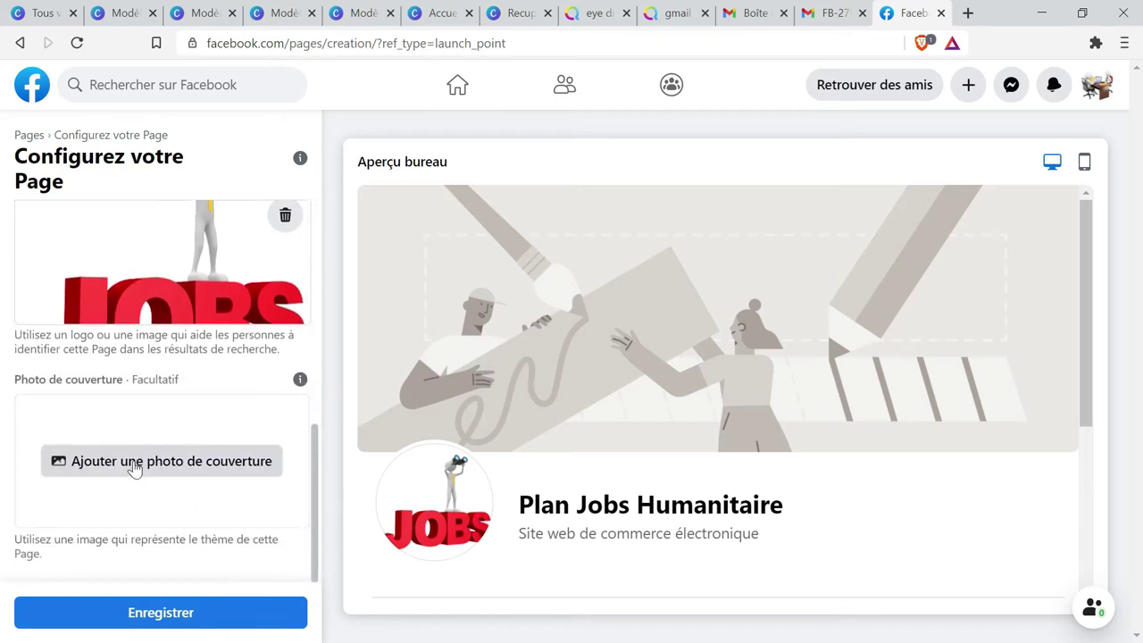
pyautogui.click(134, 463)
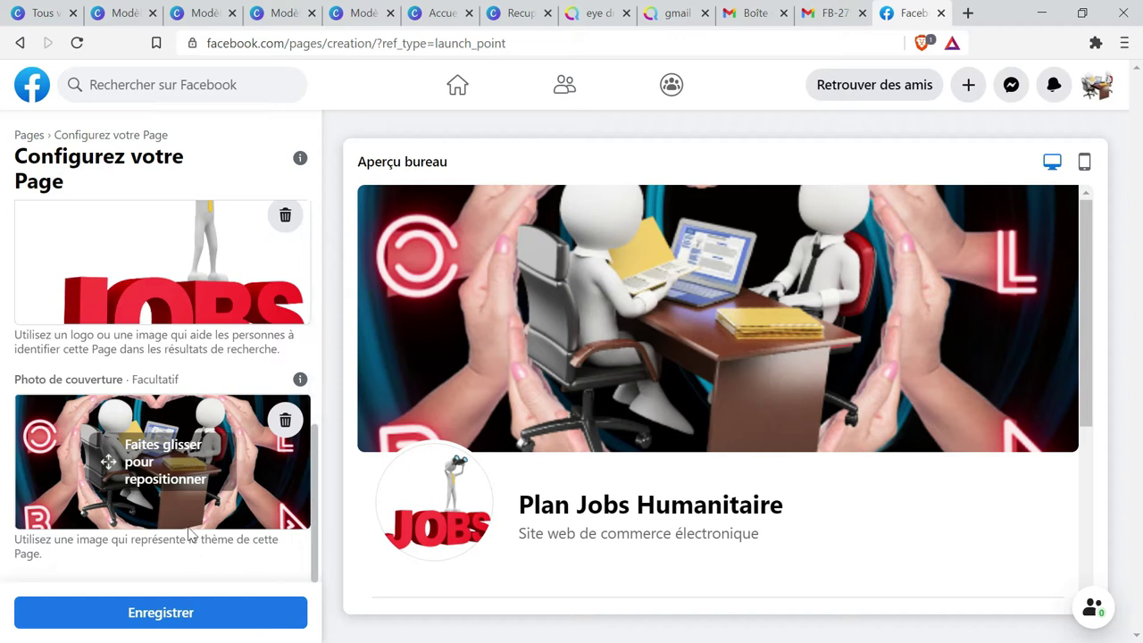
# Step: Reposition the cover photo downward to bring the heart-shaped hands above the desk into the frame, and save the Page setup
pyautogui.click(107, 460)
pyautogui.moveTo(108, 461); pyautogui.dragTo(727, 331)
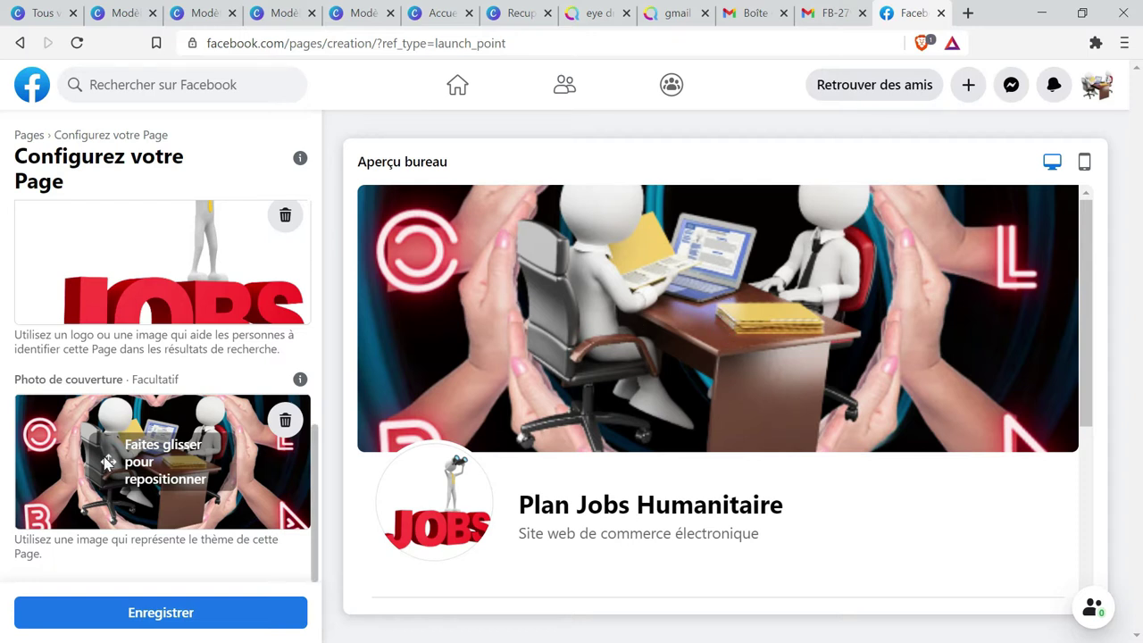
pyautogui.moveTo(107, 460); pyautogui.dragTo(116, 472)
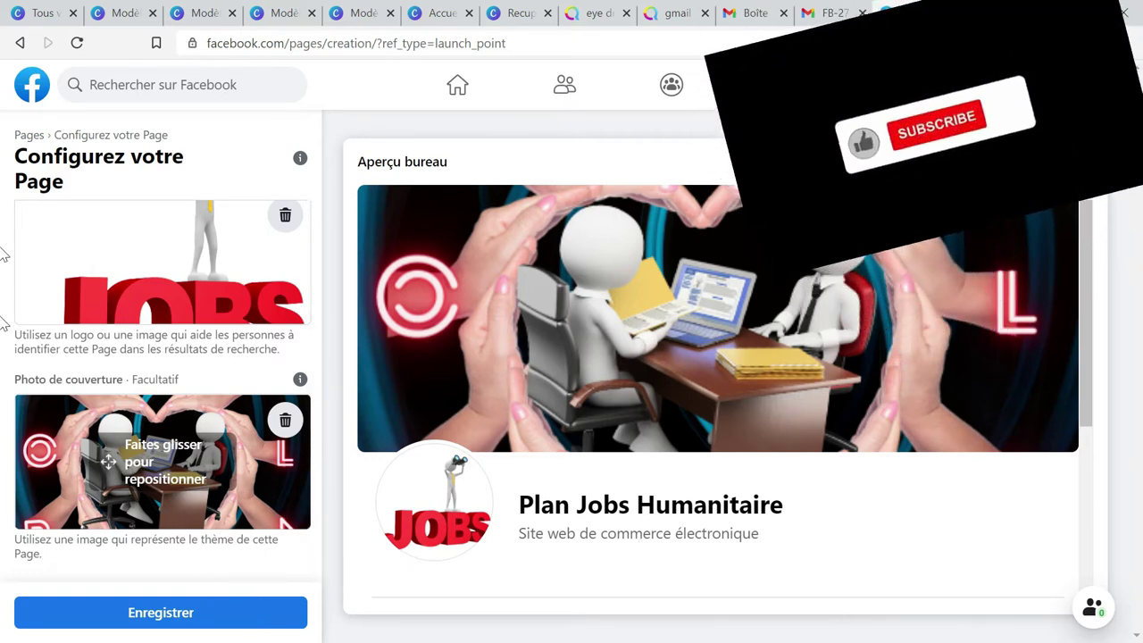
pyautogui.click(199, 614)
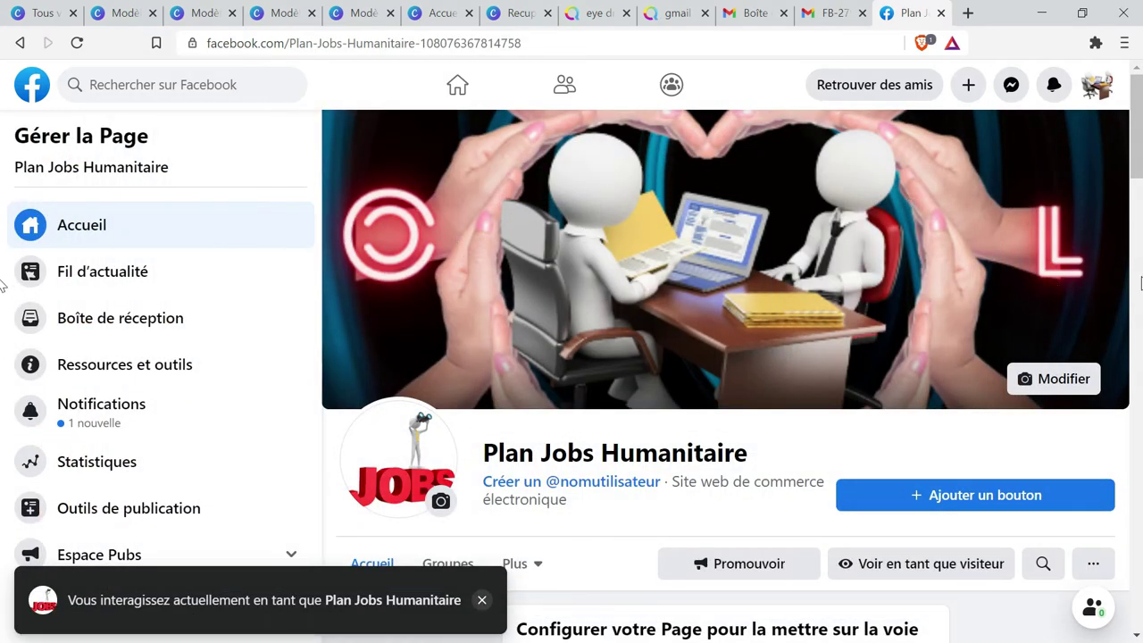
# Step: Review the completed identity tasks in the Page setup checklist and add planjob.org as the Page's website
pyautogui.moveTo(1138, 123); pyautogui.dragTo(1140, 209)
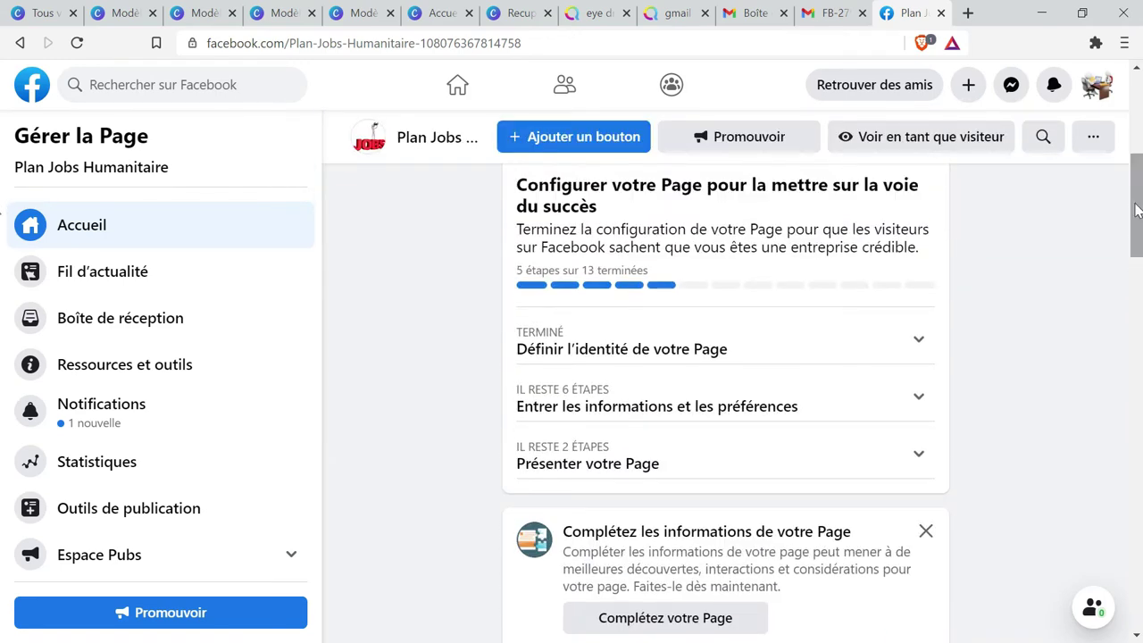
pyautogui.click(725, 355)
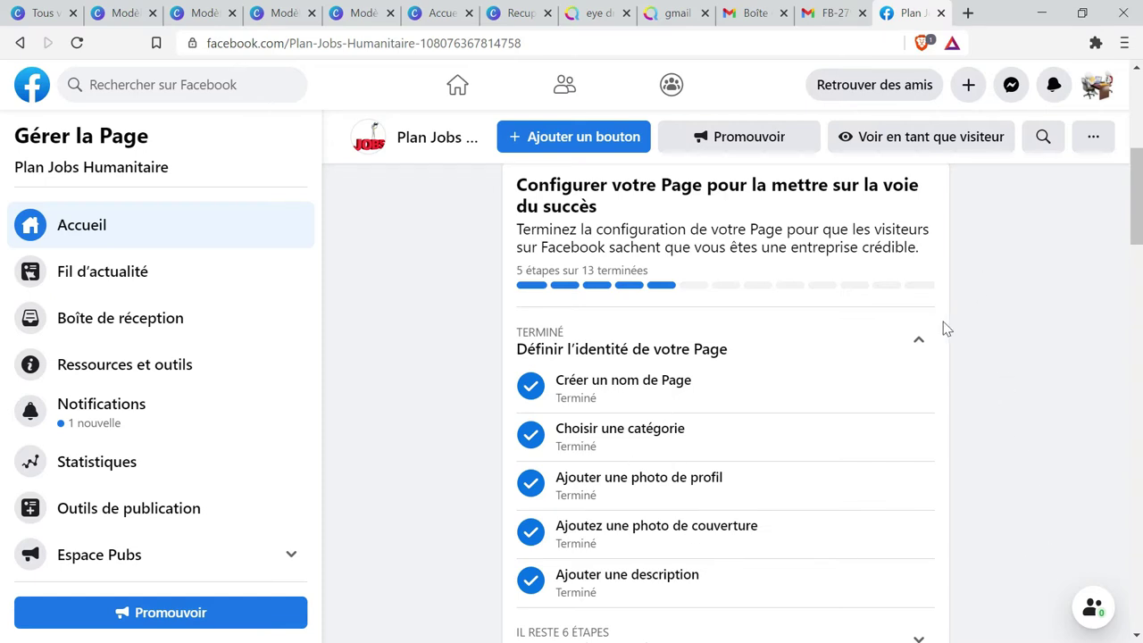
pyautogui.moveTo(1140, 224); pyautogui.dragTo(1141, 269)
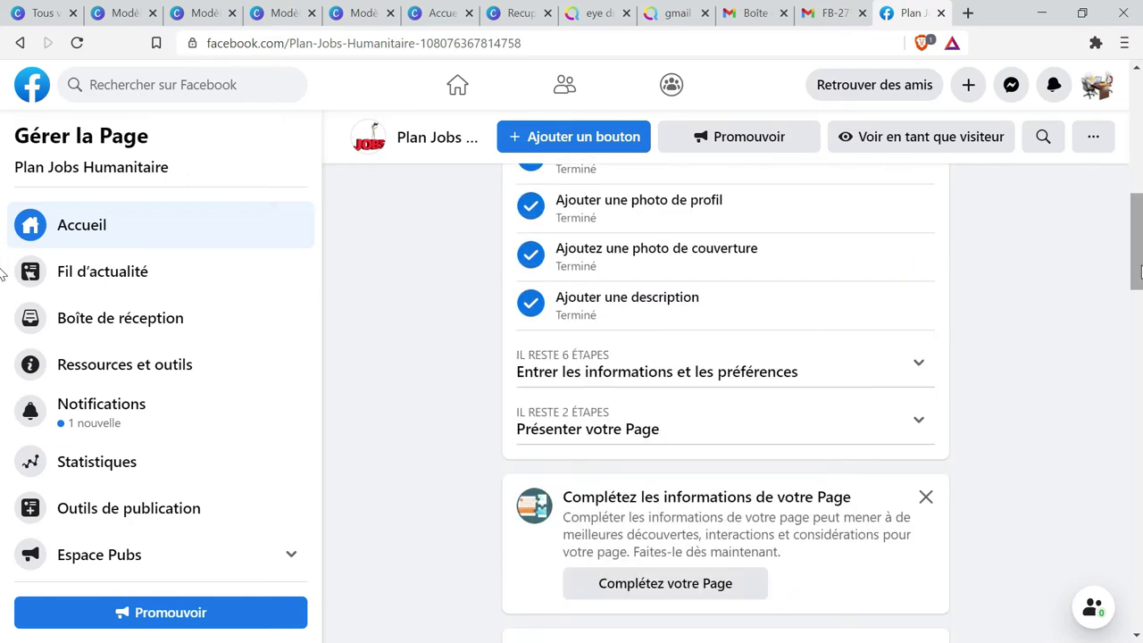
pyautogui.click(740, 380)
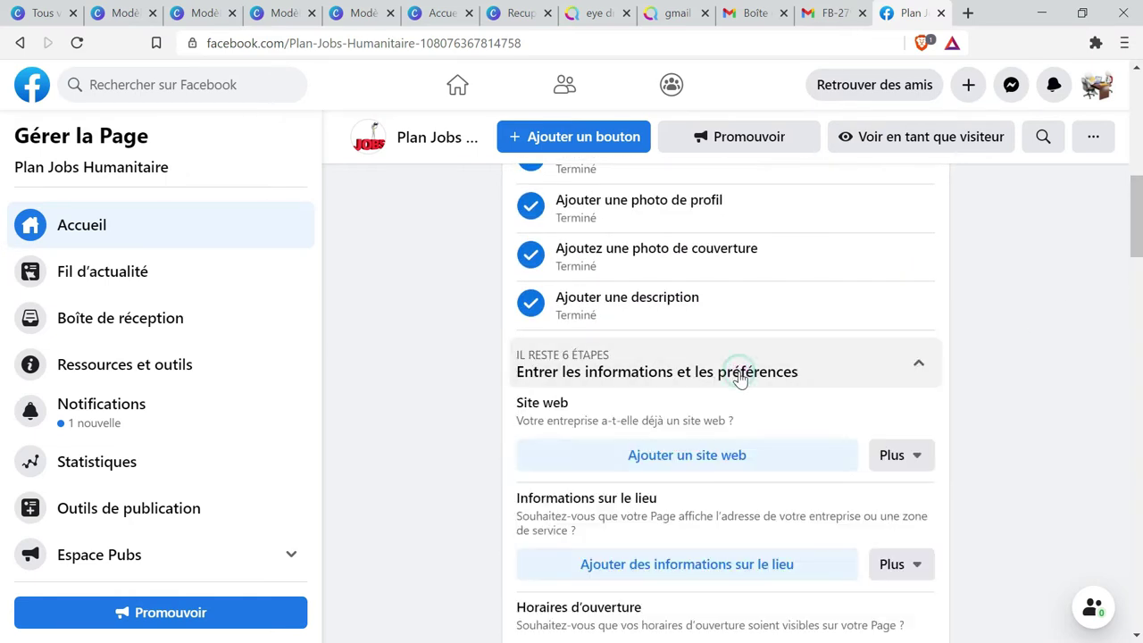
pyautogui.click(632, 459)
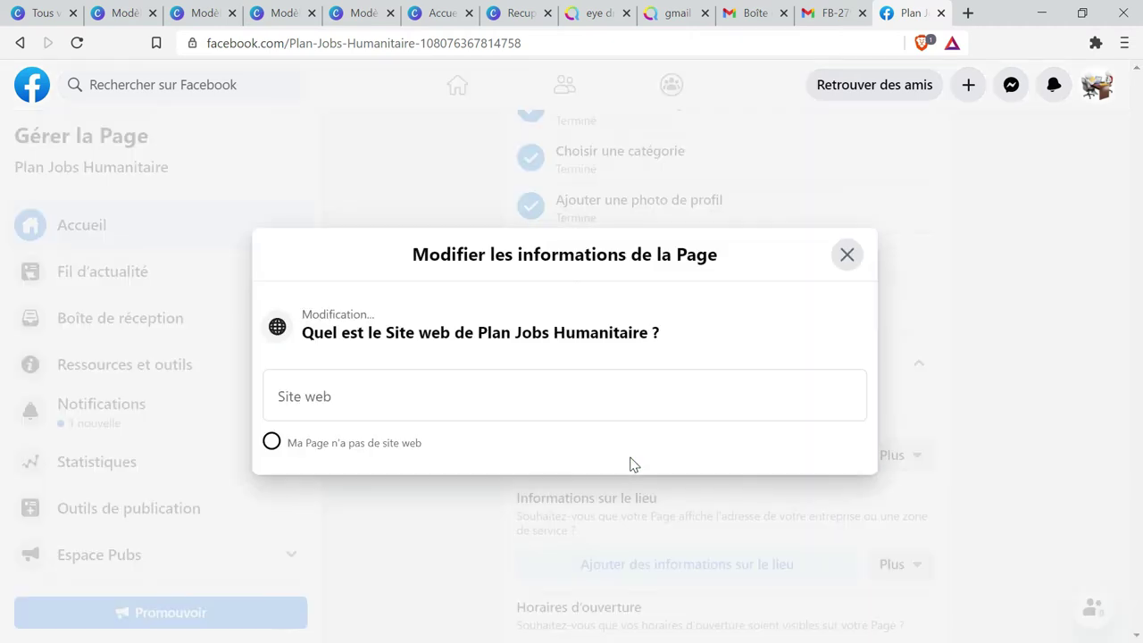
pyautogui.click(446, 398)
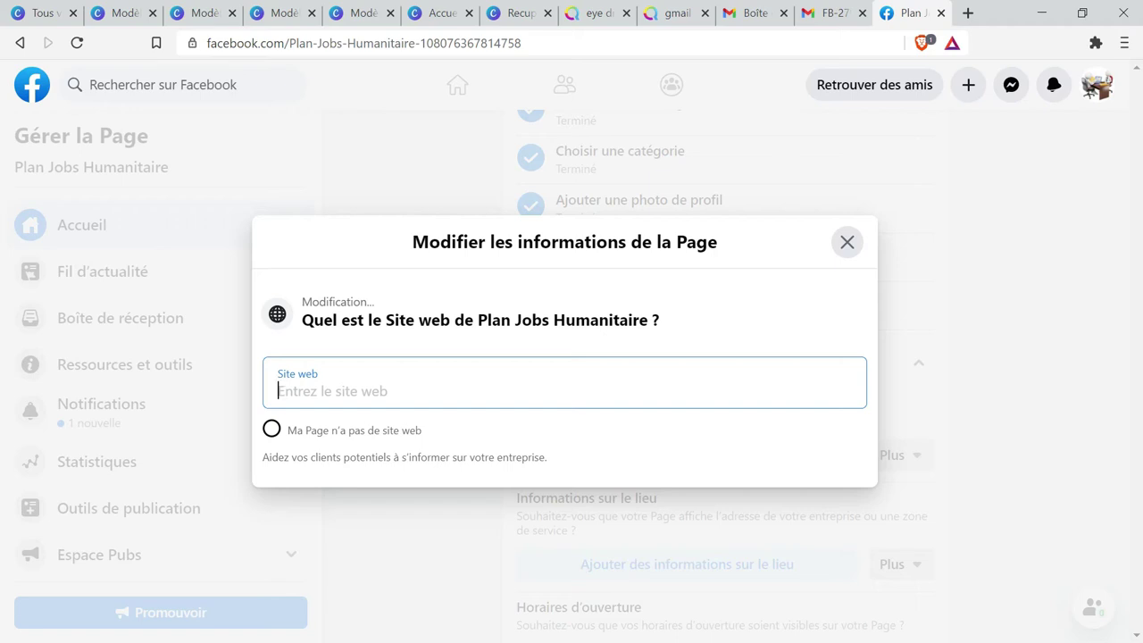
pyautogui.write('planjob')
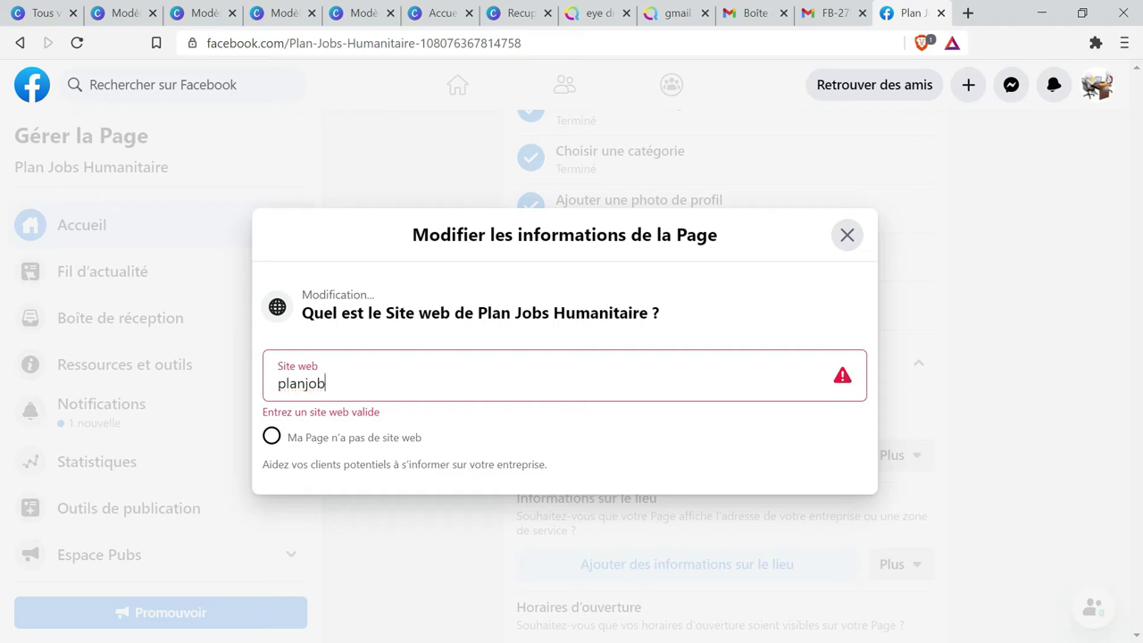
pyautogui.write('.org')
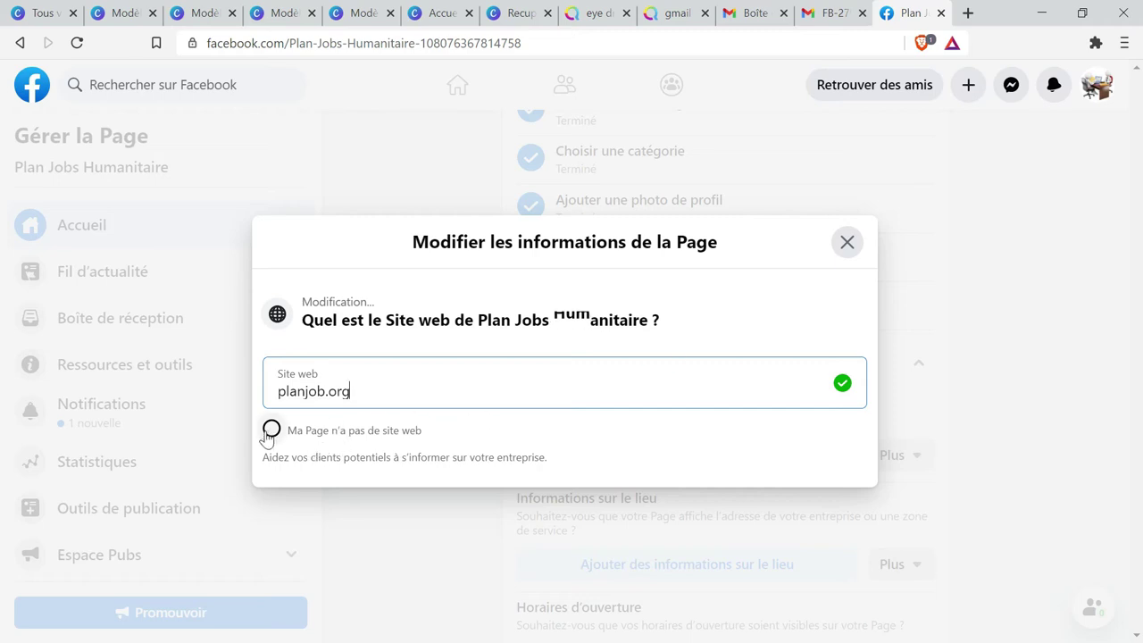
pyautogui.click(847, 237)
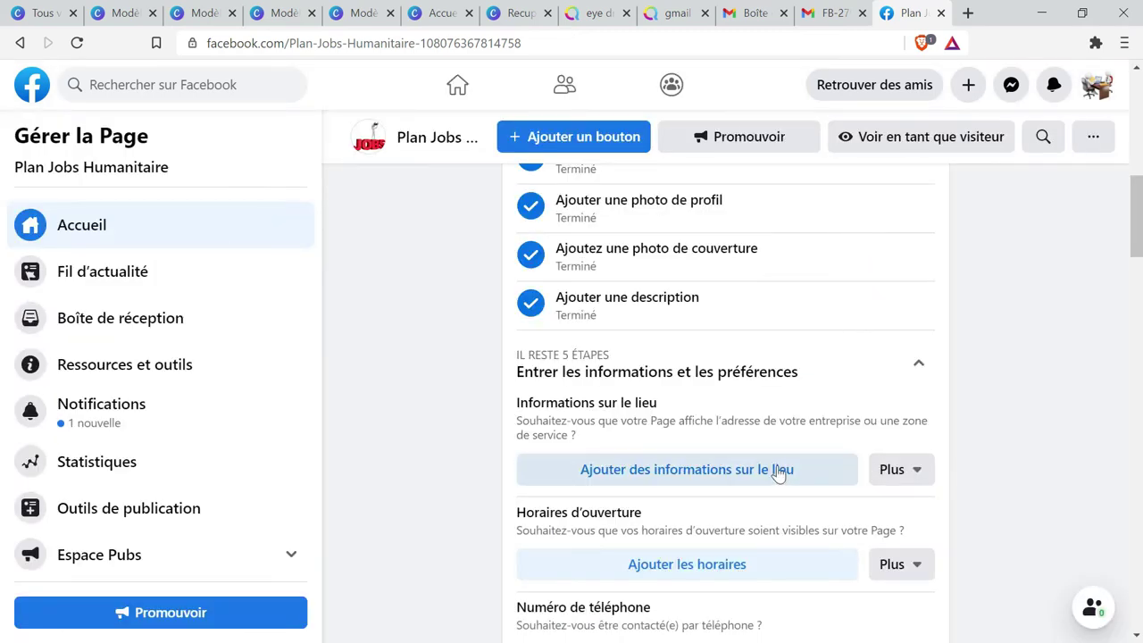
# Step: Set the Page's opening hours to "Toujours ouvert" in the information and preferences tasks
pyautogui.scroll(-1, 1135, 252)
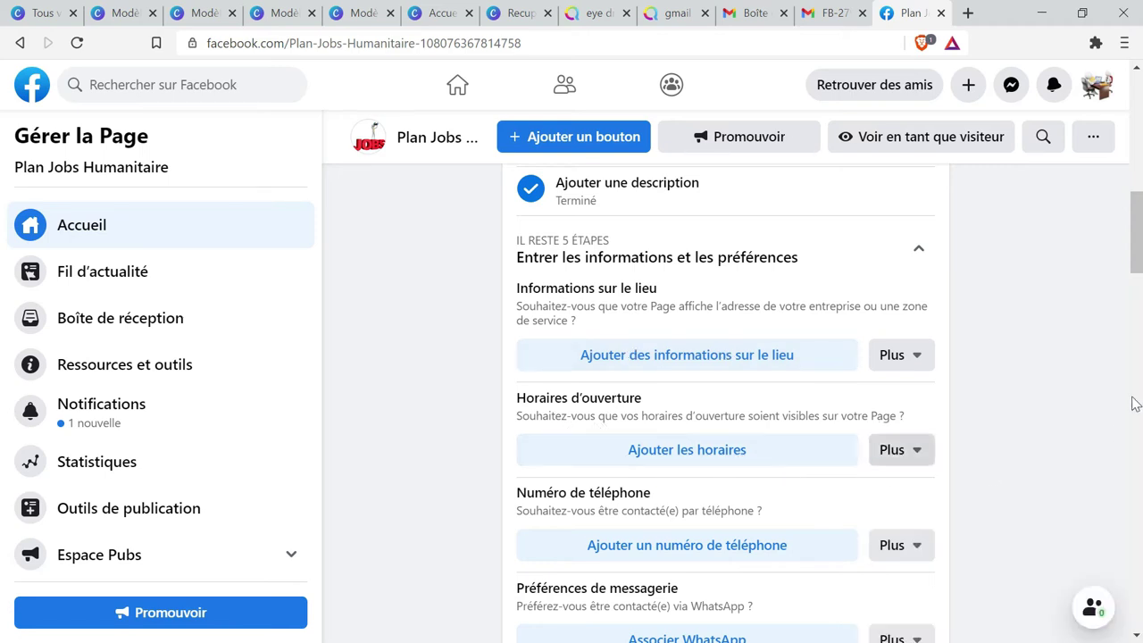
pyautogui.scroll(-1, 1134, 404)
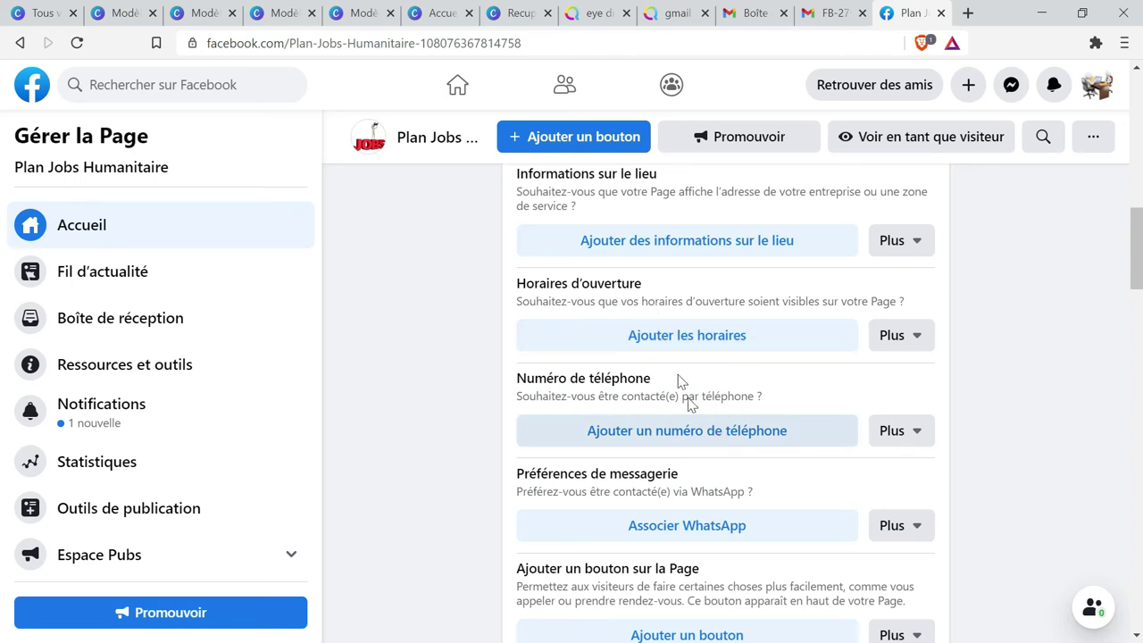
pyautogui.click(686, 336)
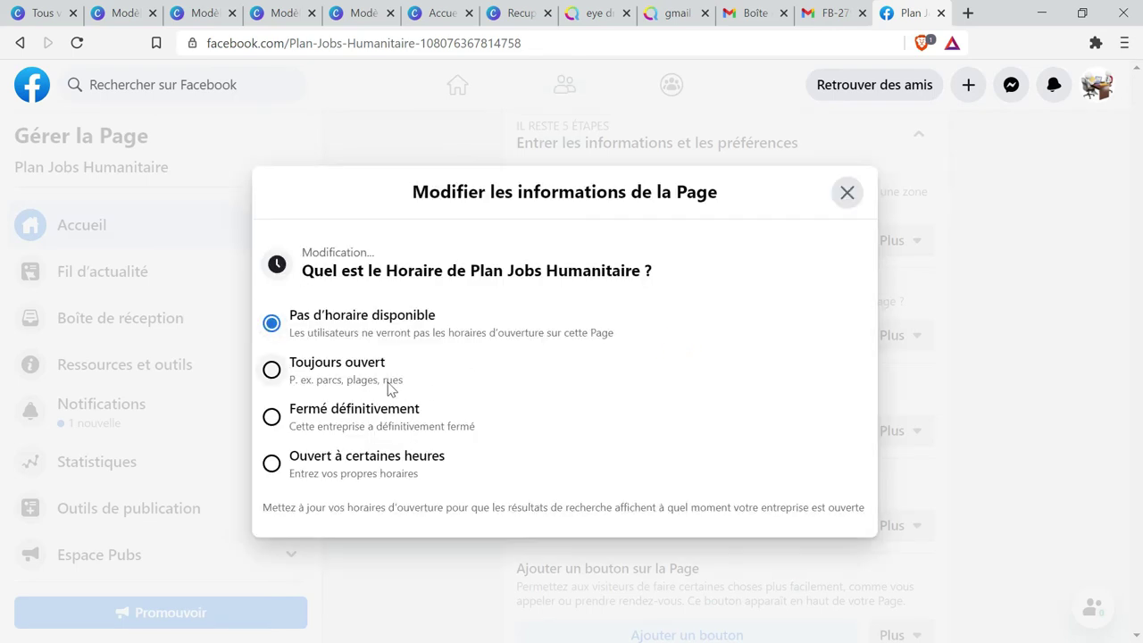
pyautogui.click(272, 369)
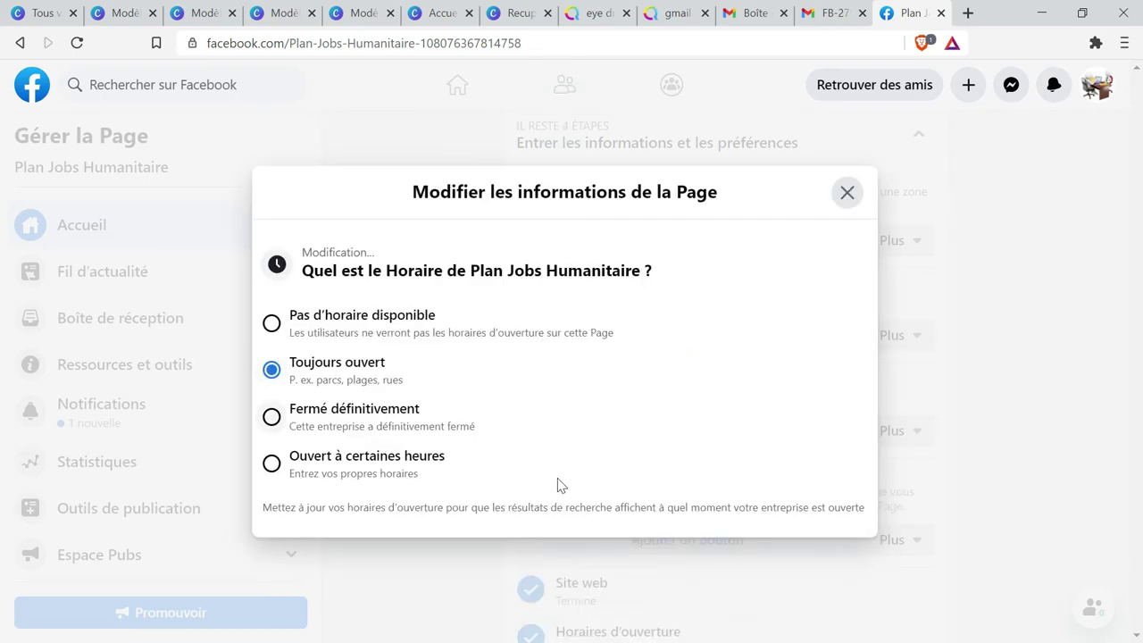
pyautogui.click(847, 193)
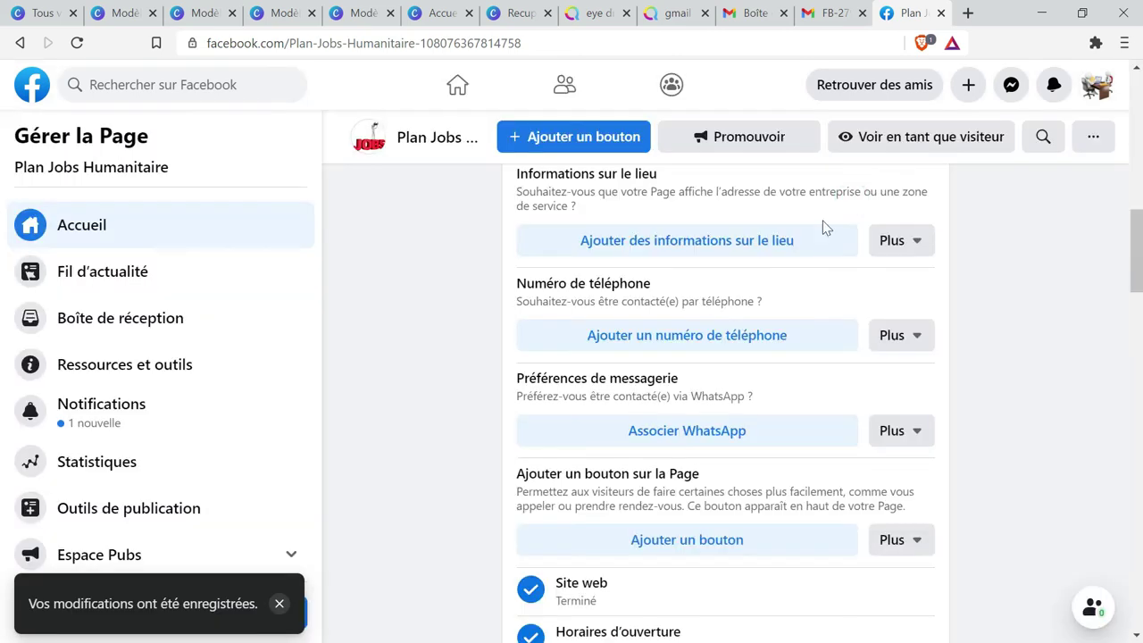
# Step: View the settings for linking a WhatsApp account to the Page and return to the Page's home
pyautogui.click(668, 433)
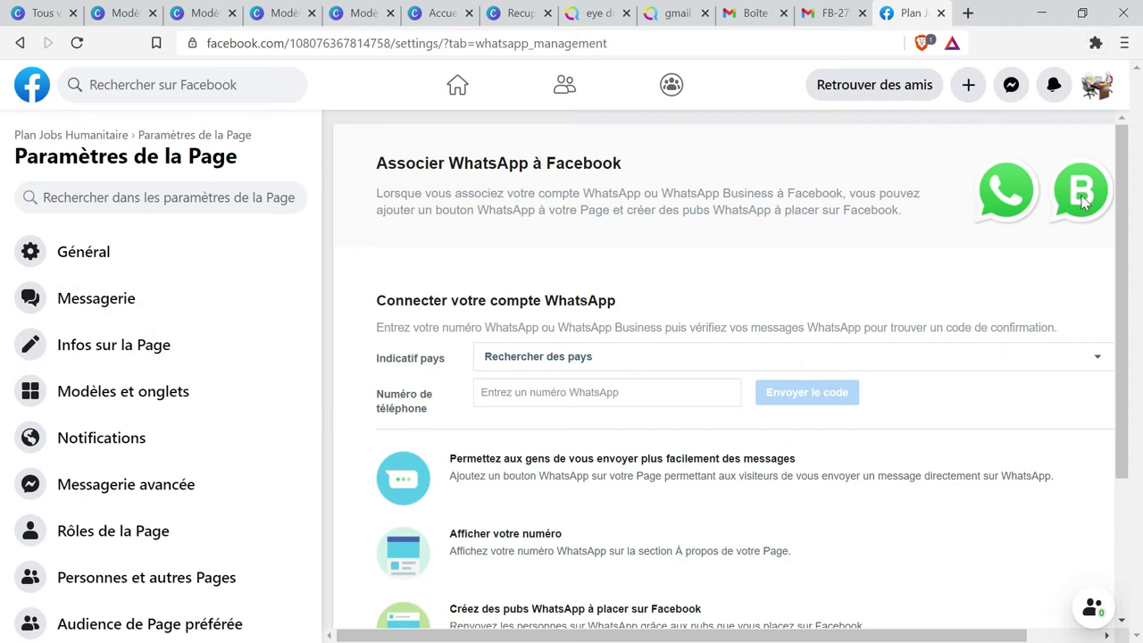
pyautogui.moveTo(1124, 243); pyautogui.dragTo(837, 167)
pyautogui.click(18, 44)
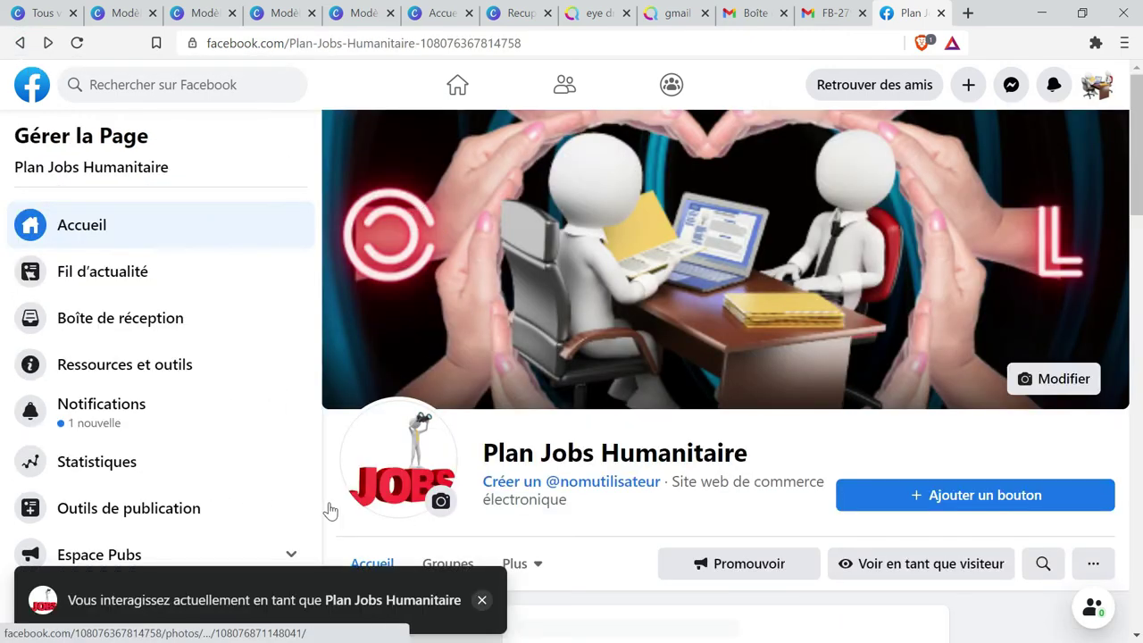
# Step: Expand the "Présenter votre Page" tasks in the setup checklist and open the invitation list for friends to like the Page
pyautogui.scroll(-7, 3, 254)
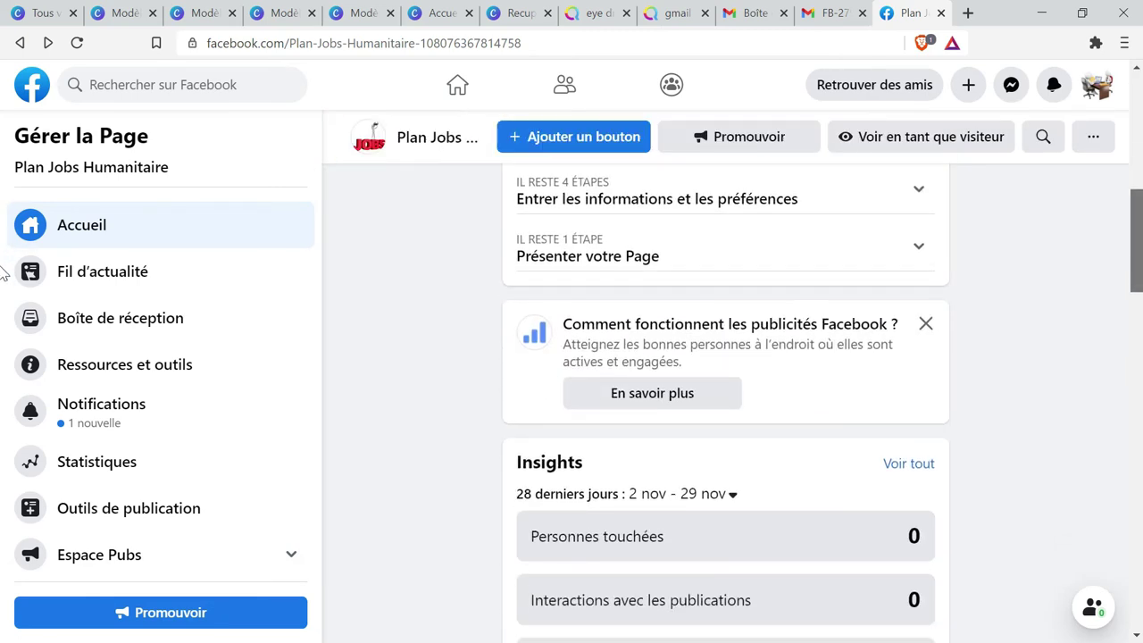
pyautogui.scroll(3, 4, 259)
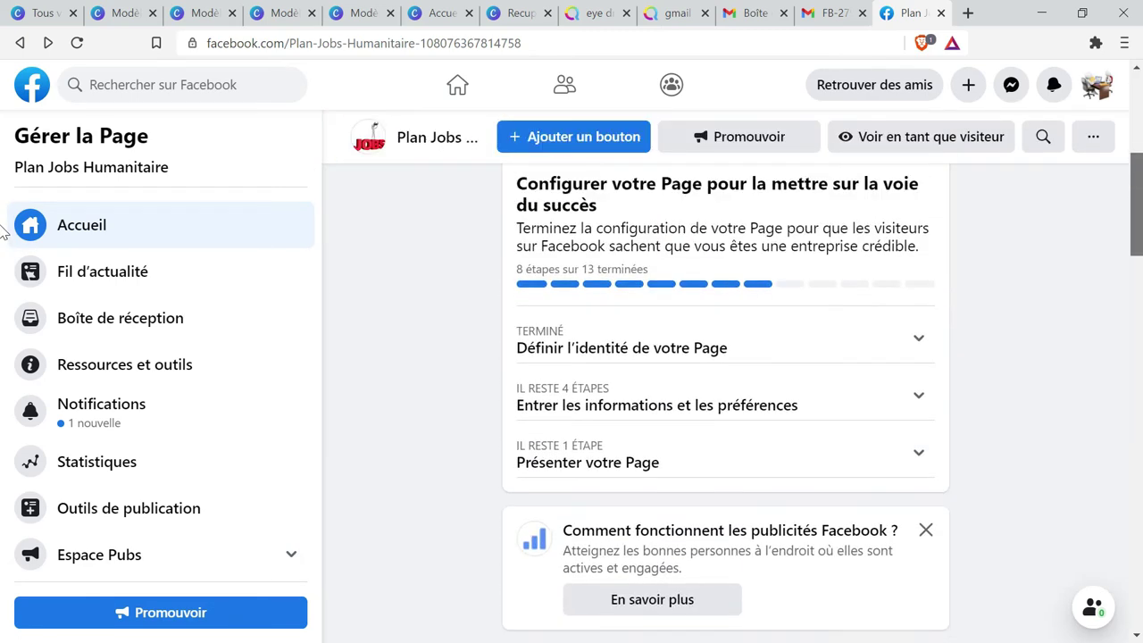
pyautogui.scroll(-2, 3, 242)
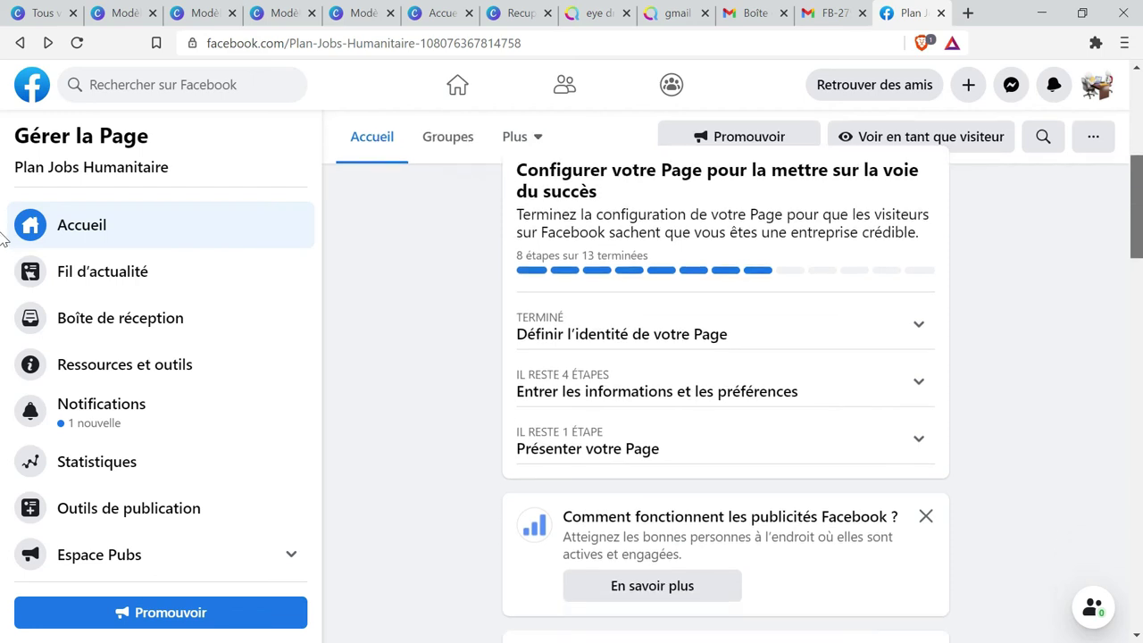
pyautogui.scroll(-1, 2, 254)
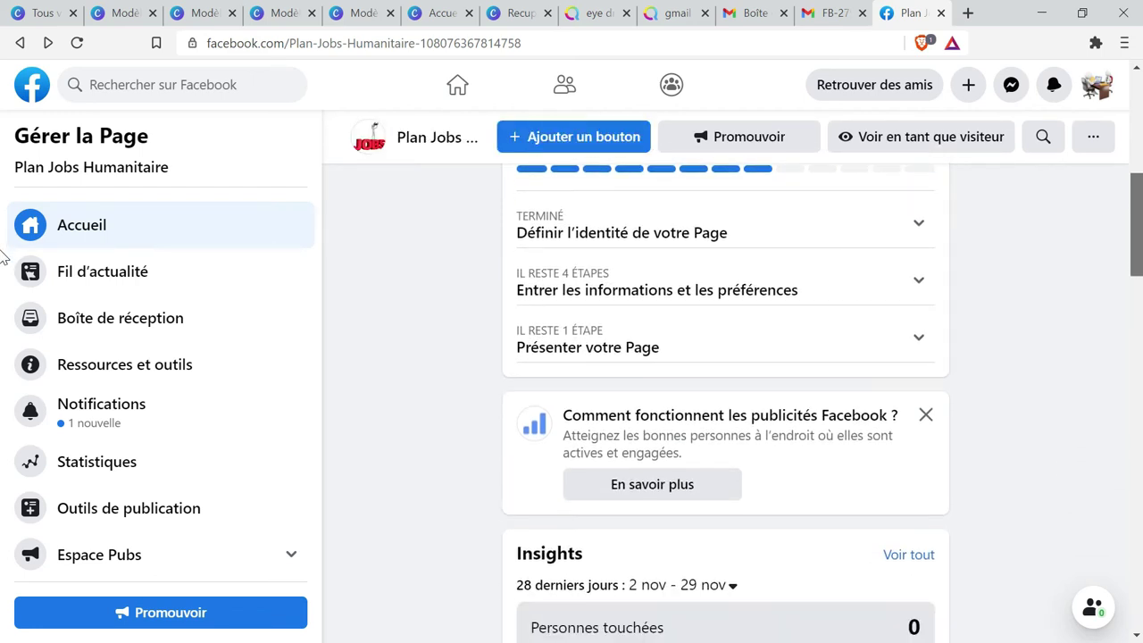
pyautogui.scroll(-1, 4, 259)
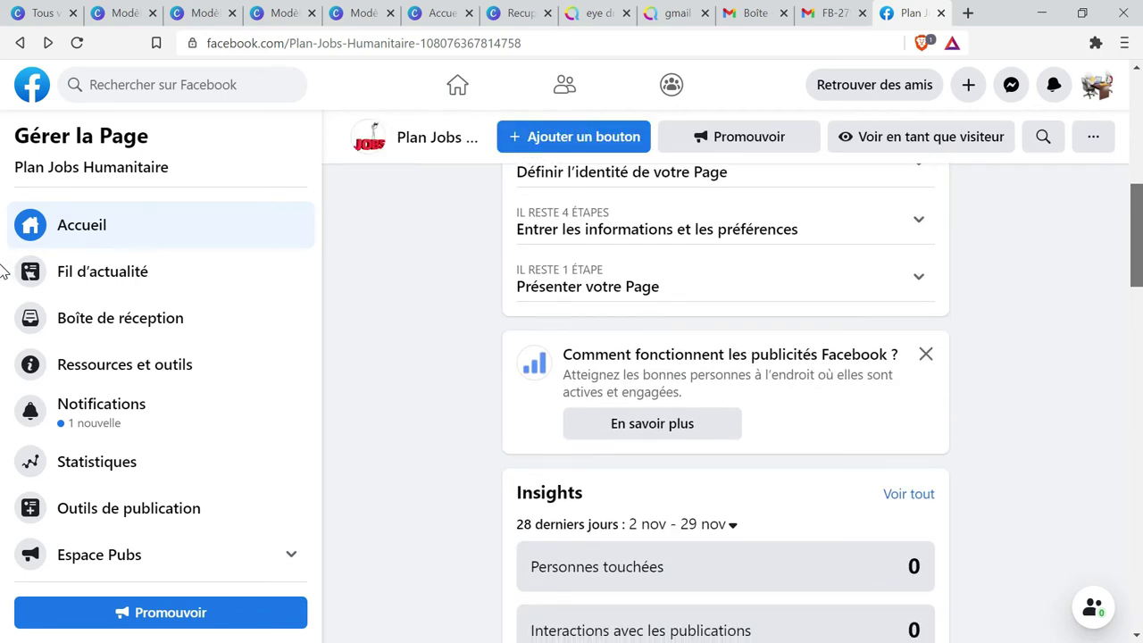
pyautogui.scroll(-1, 3, 268)
pyautogui.click(930, 253)
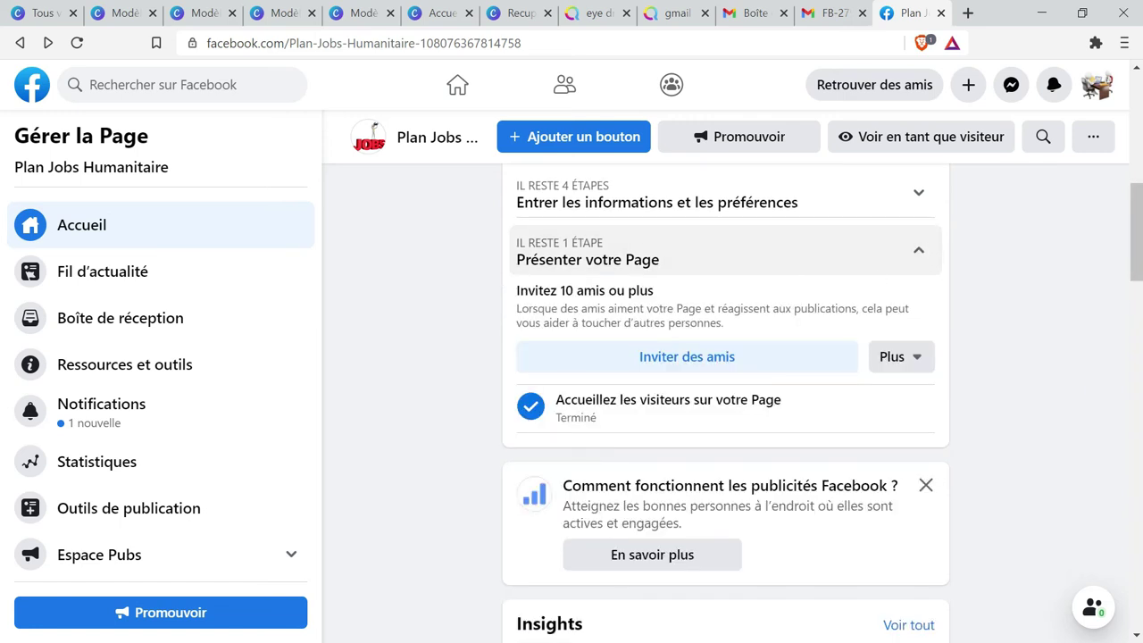
pyautogui.click(711, 359)
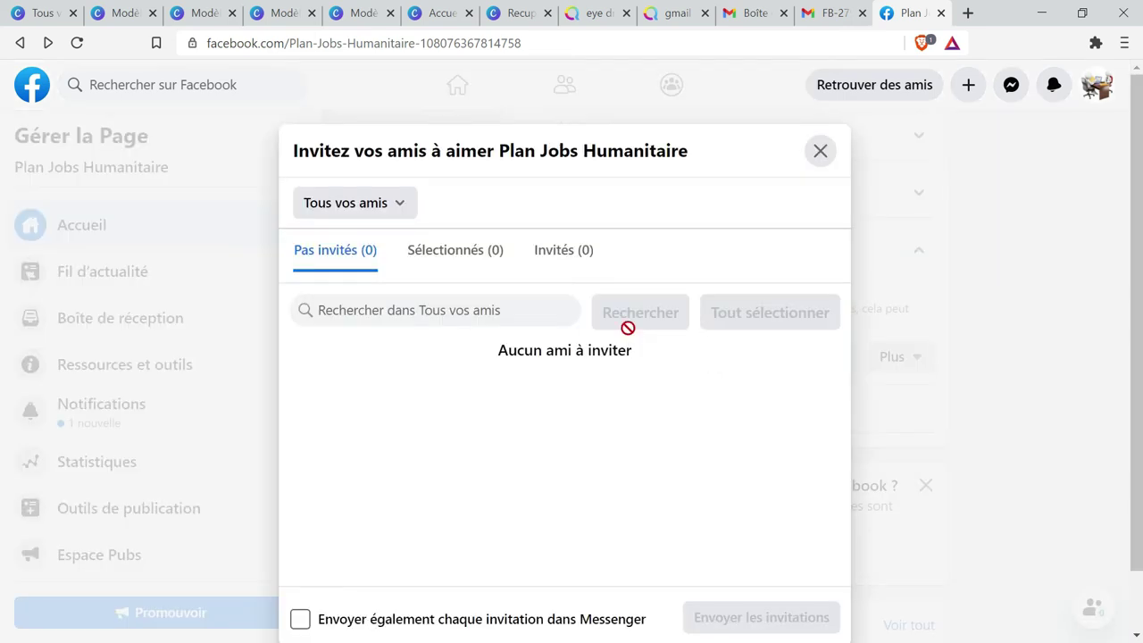